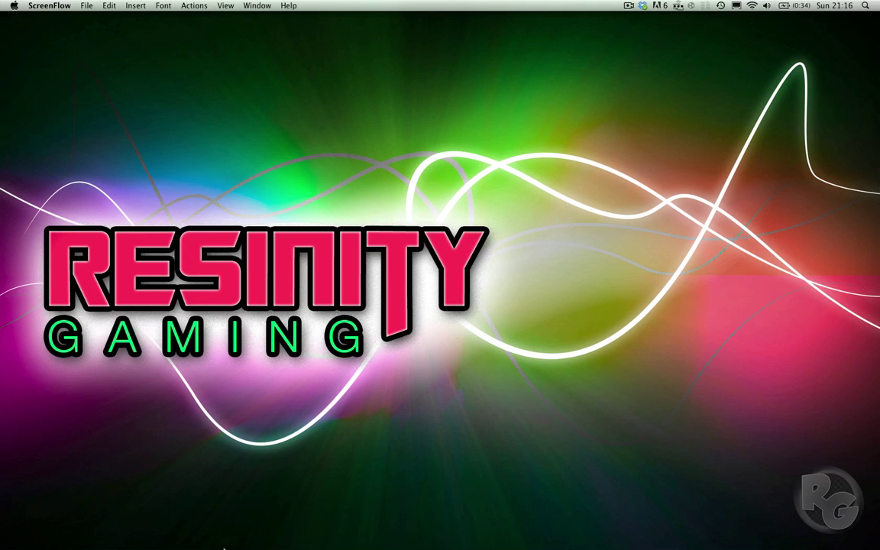
Switch from the macOS desktop to After Effects, showing the empty YT Test composition
{"action": "left_click", "coordinate": [220, 530]}
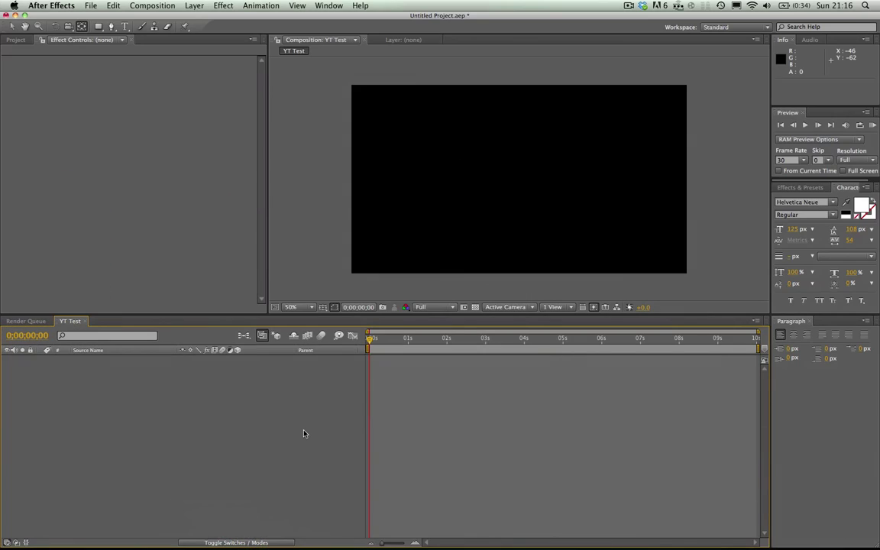
Create a comp-sized 1280×720 solid layer named BG through Layer > New > Solid
{"action": "left_click", "coordinate": [152, 6]}
{"action": "left_click", "coordinate": [94, 74]}
{"action": "left_click", "coordinate": [194, 5]}
{"action": "mouse_move", "coordinate": [229, 18]}
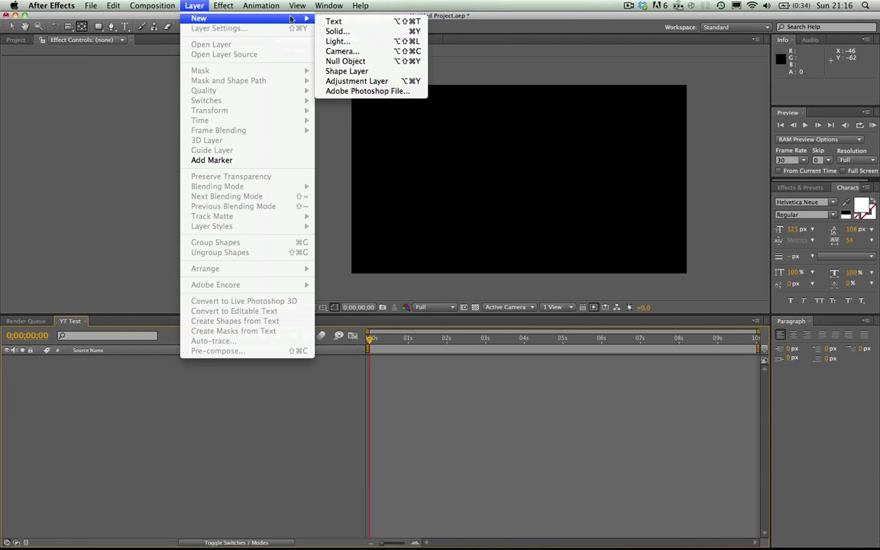
{"action": "left_click", "coordinate": [336, 31]}
{"action": "type", "text": "B"}
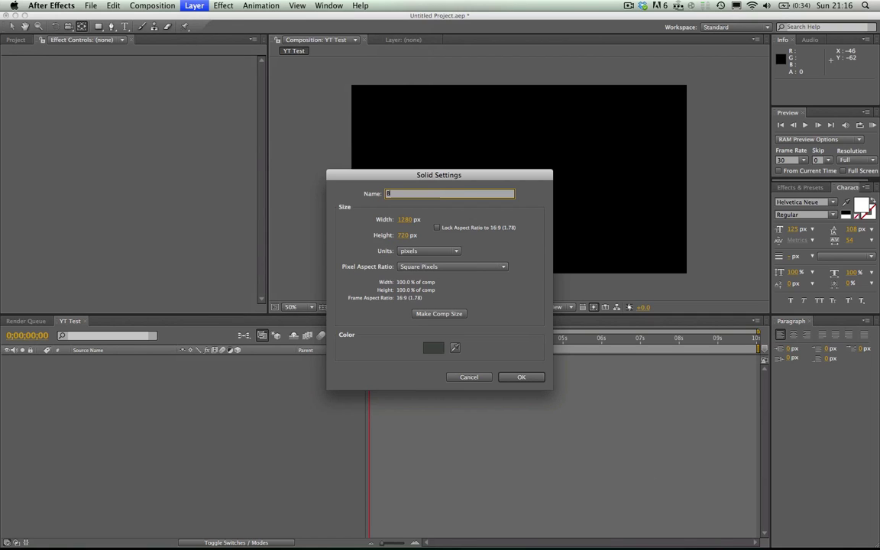
{"action": "type", "text": "G"}
{"action": "left_click", "coordinate": [442, 313]}
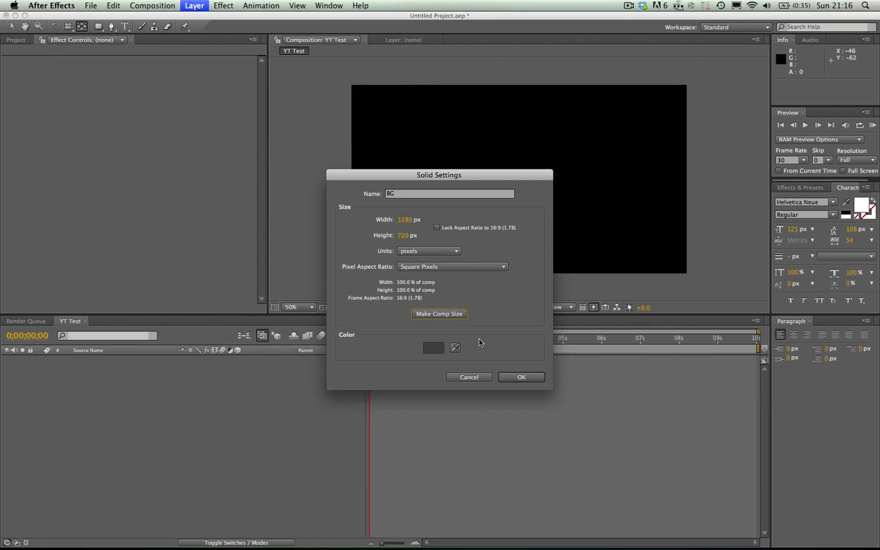
{"action": "left_click", "coordinate": [523, 378]}
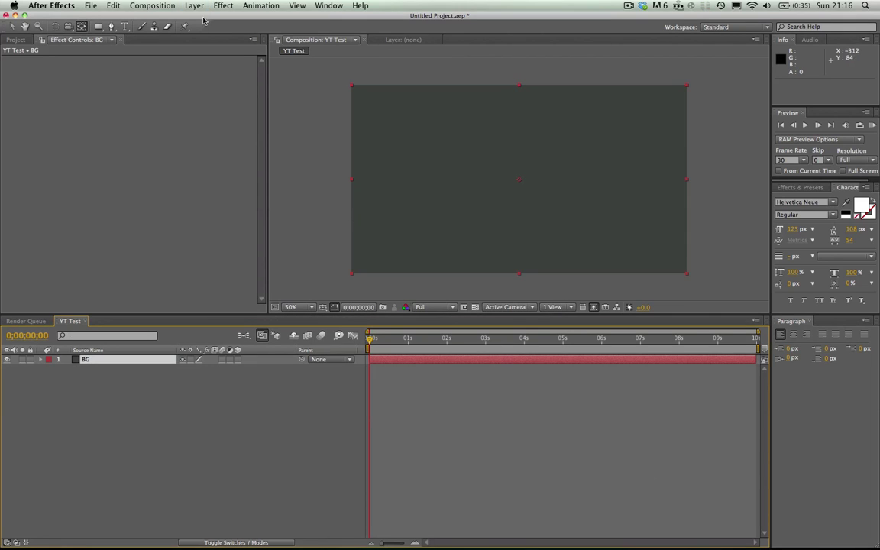
Apply the Generate > Ramp effect to BG for a black-to-white vertical gradient
{"action": "left_click", "coordinate": [221, 6]}
{"action": "mouse_move", "coordinate": [290, 125]}
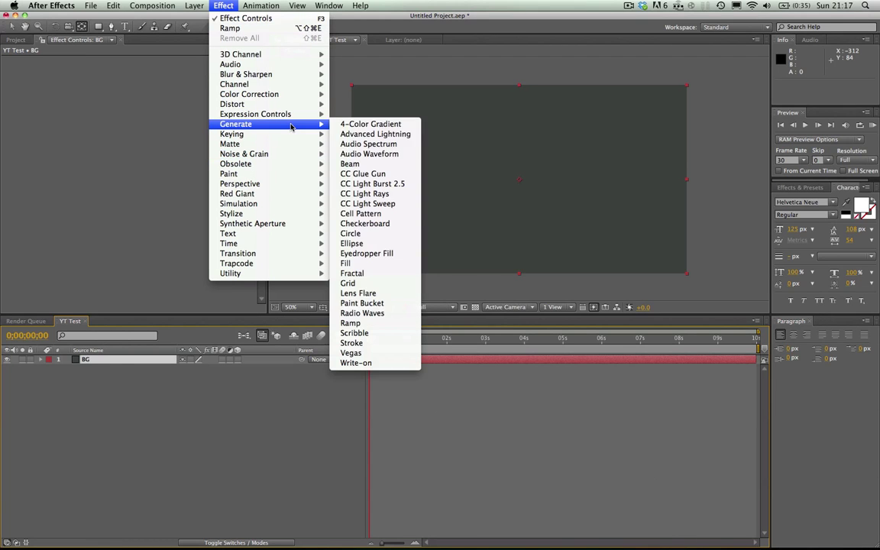
{"action": "left_click", "coordinate": [392, 329]}
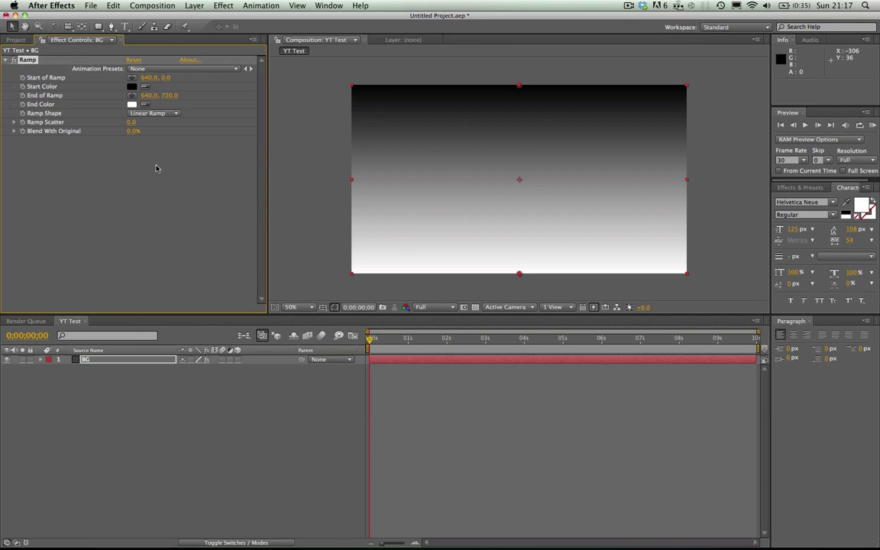
Make the BG ramp radial, with a deep blue start colour and black end colour
{"action": "left_click", "coordinate": [132, 86]}
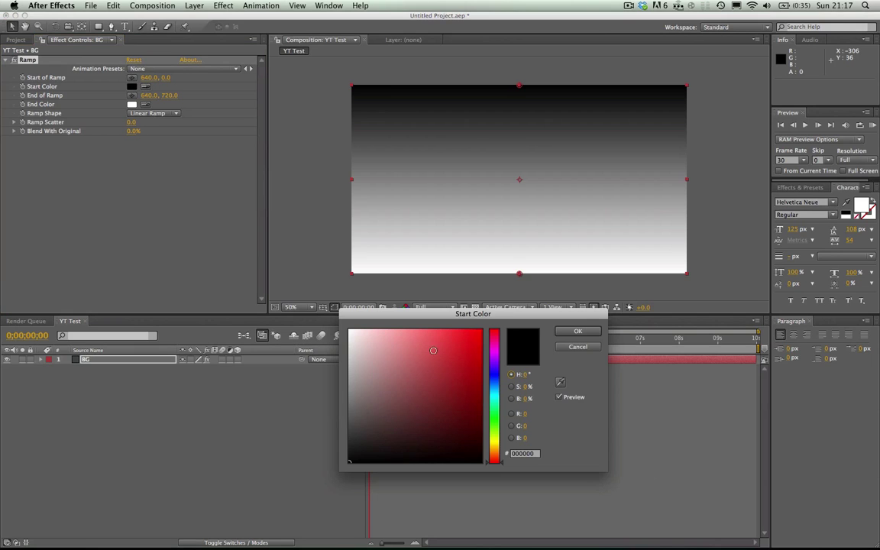
{"action": "left_click", "coordinate": [494, 370]}
{"action": "left_click", "coordinate": [474, 384]}
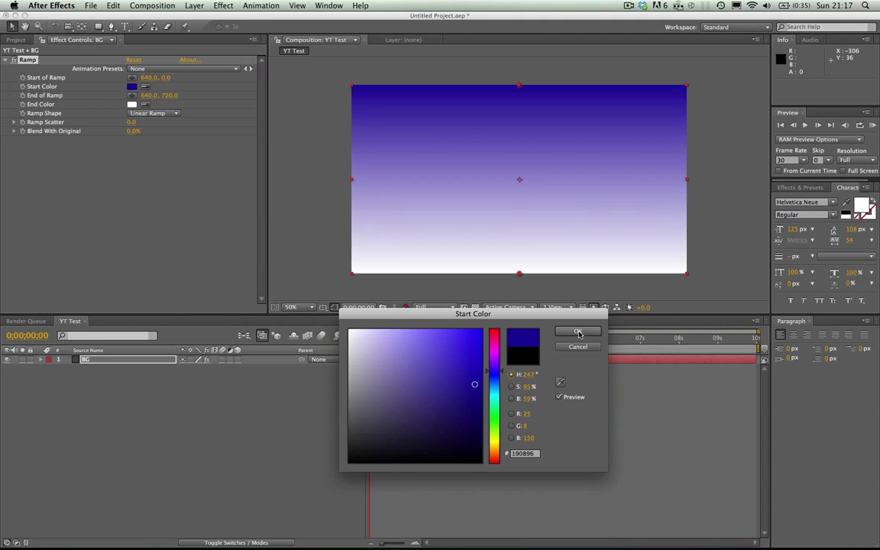
{"action": "left_click", "coordinate": [578, 333]}
{"action": "left_click", "coordinate": [145, 111]}
{"action": "left_click", "coordinate": [145, 106]}
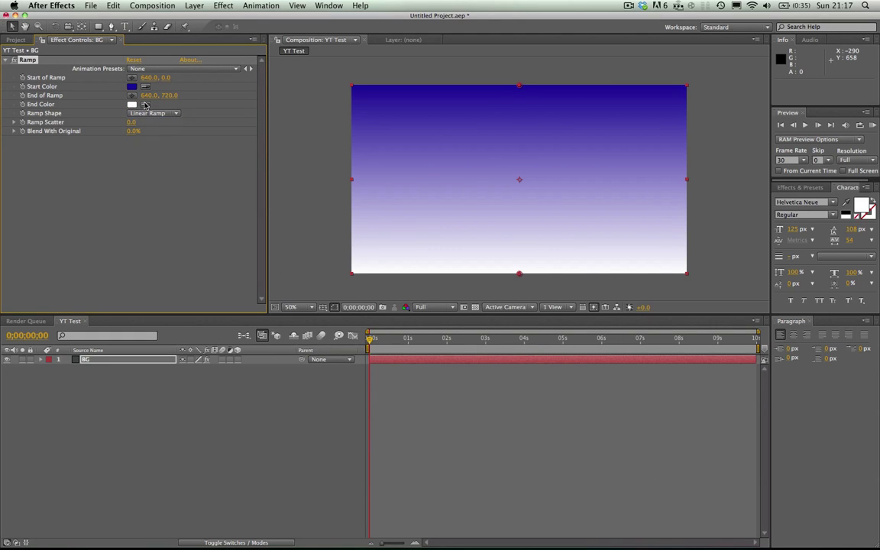
{"action": "left_click", "coordinate": [132, 104]}
{"action": "left_click_drag", "start_coordinate": [349, 436], "coordinate": [346, 476]}
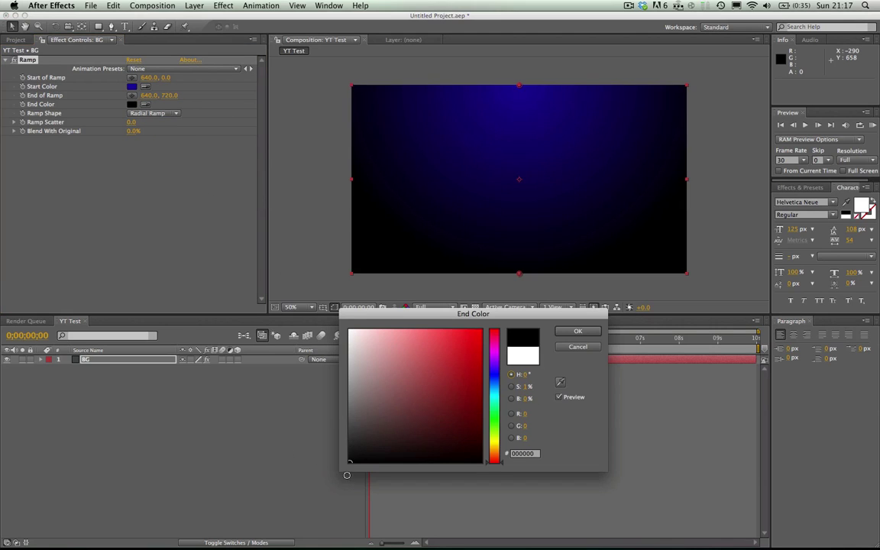
{"action": "left_click", "coordinate": [577, 331]}
Move the ramp's start point to the comp's top-left corner at (-4, -82)
{"action": "left_click_drag", "start_coordinate": [516, 94], "coordinate": [494, 117]}
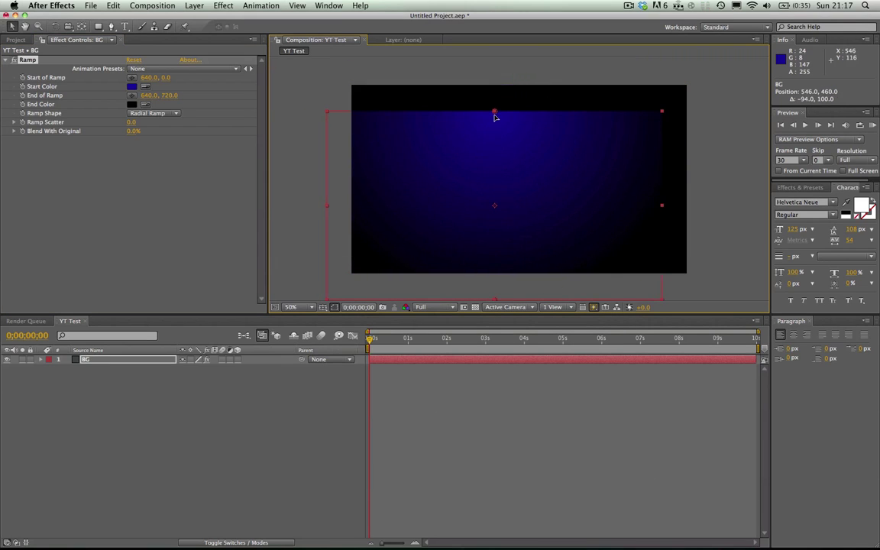
{"action": "key", "text": "ctrl+z"}
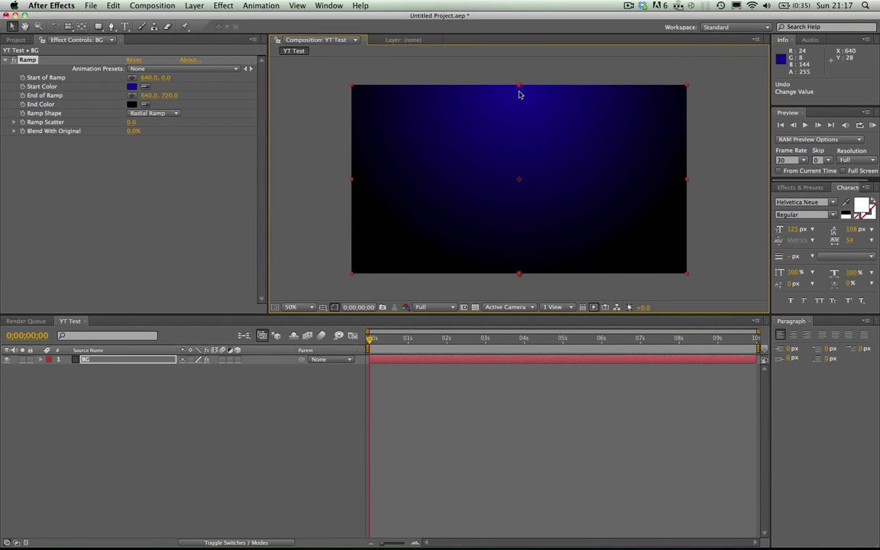
{"action": "left_click_drag", "start_coordinate": [519, 91], "coordinate": [491, 133]}
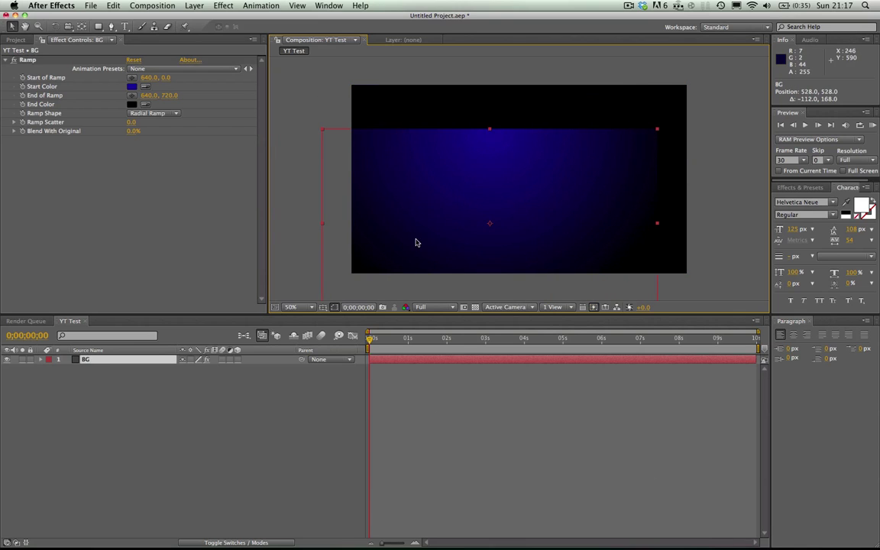
{"action": "key", "text": "ctrl+z"}
{"action": "left_click_drag", "start_coordinate": [519, 91], "coordinate": [351, 66]}
{"action": "left_click", "coordinate": [256, 378]}
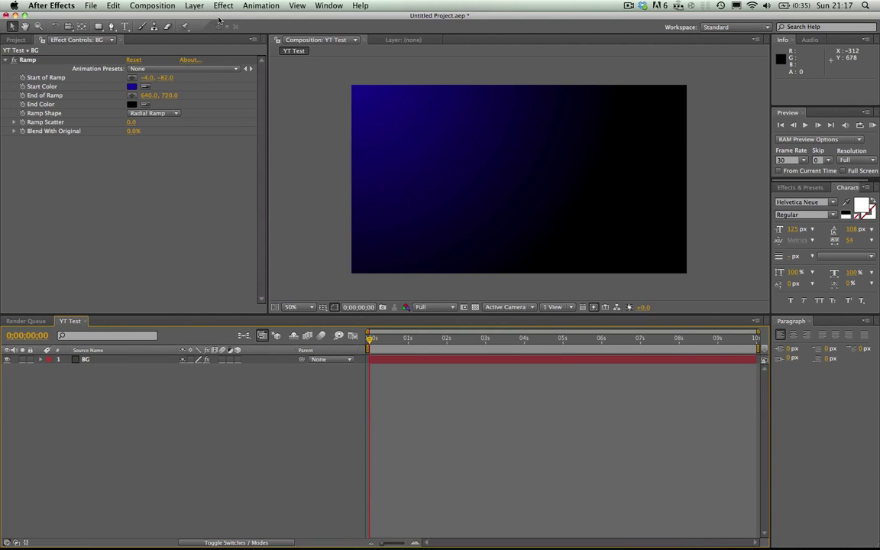
{"action": "key", "text": "super+y"}
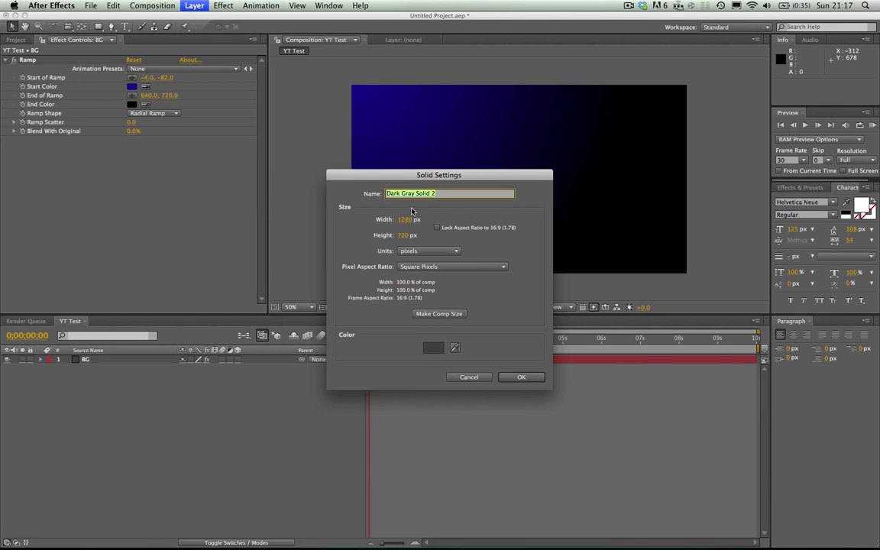
Add a comp-sized 1280×720 solid named Logo above the BG layer
{"action": "type", "text": "Logo"}
{"action": "left_click", "coordinate": [439, 313]}
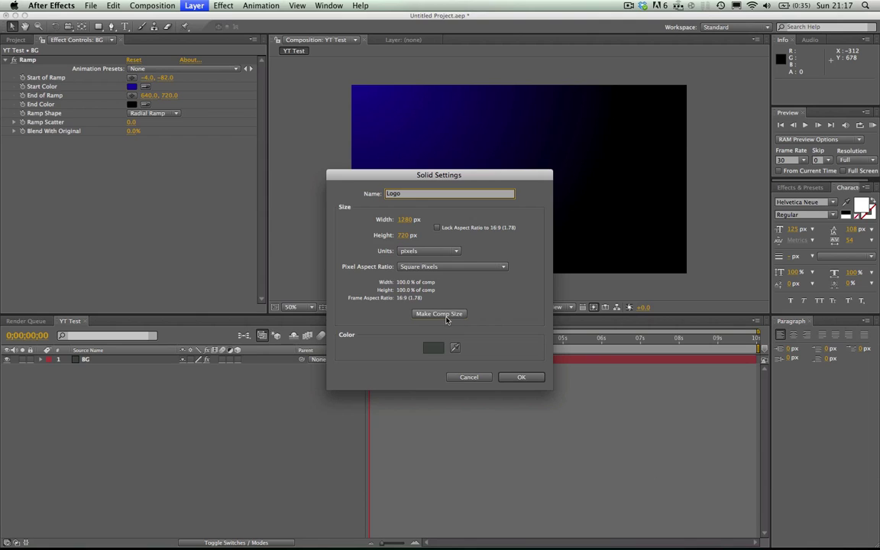
{"action": "left_click", "coordinate": [520, 377]}
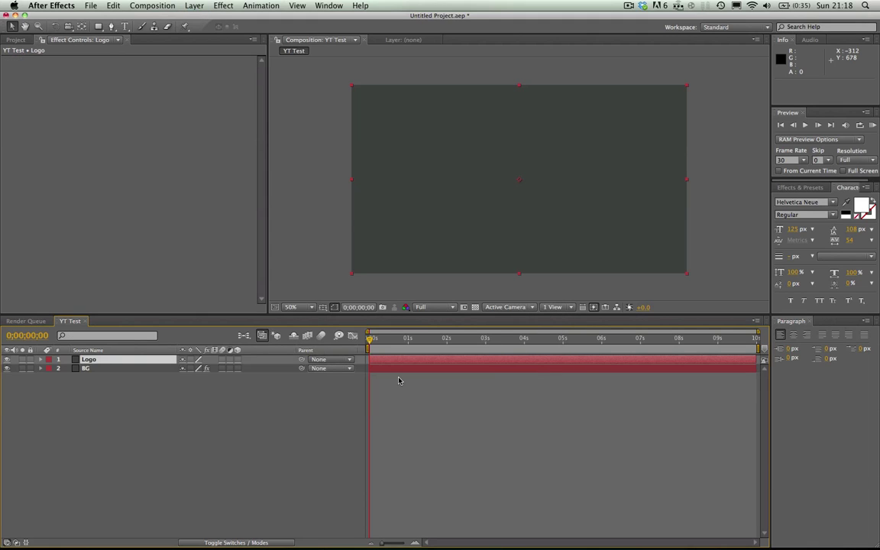
{"action": "left_click", "coordinate": [220, 5]}
Apply 3D Stroke to the Logo layer and test-scrub its Start value at frame 5
{"action": "mouse_move", "coordinate": [297, 263]}
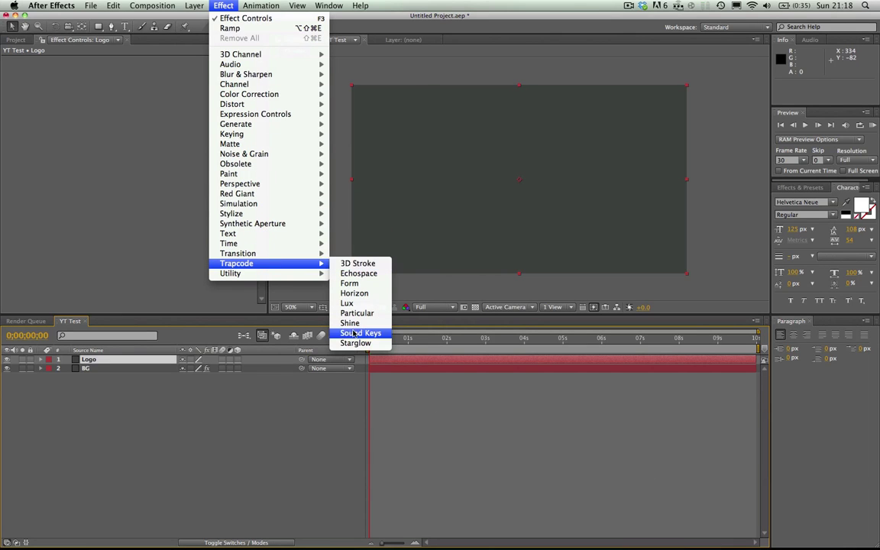
{"action": "left_click", "coordinate": [356, 264]}
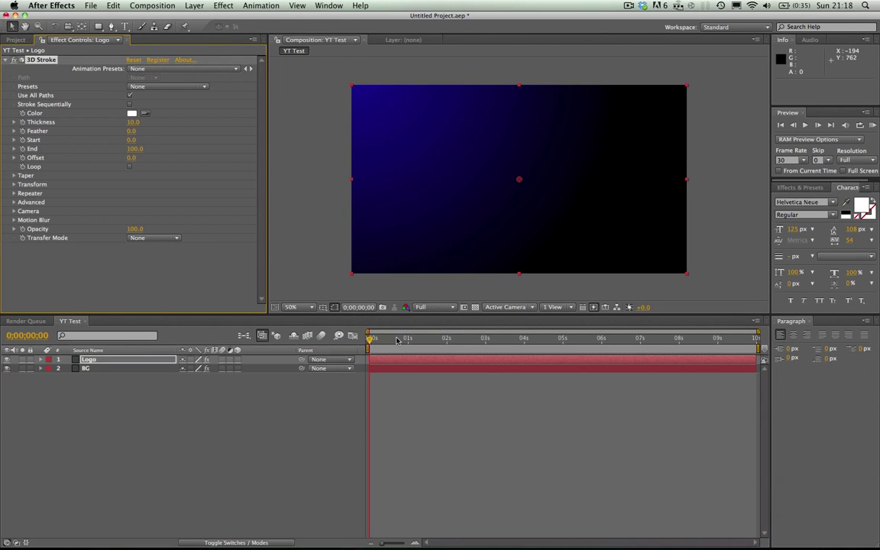
{"action": "key", "text": "space"}
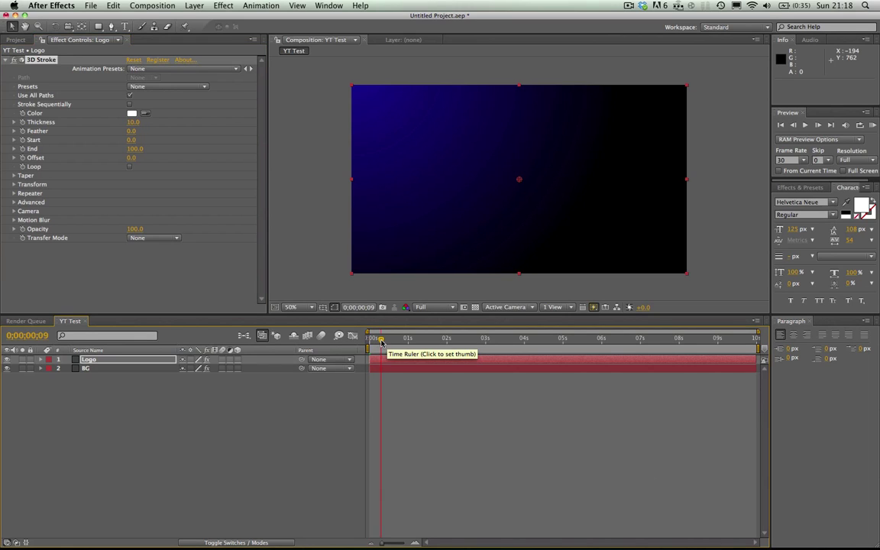
{"action": "left_click", "coordinate": [375, 340]}
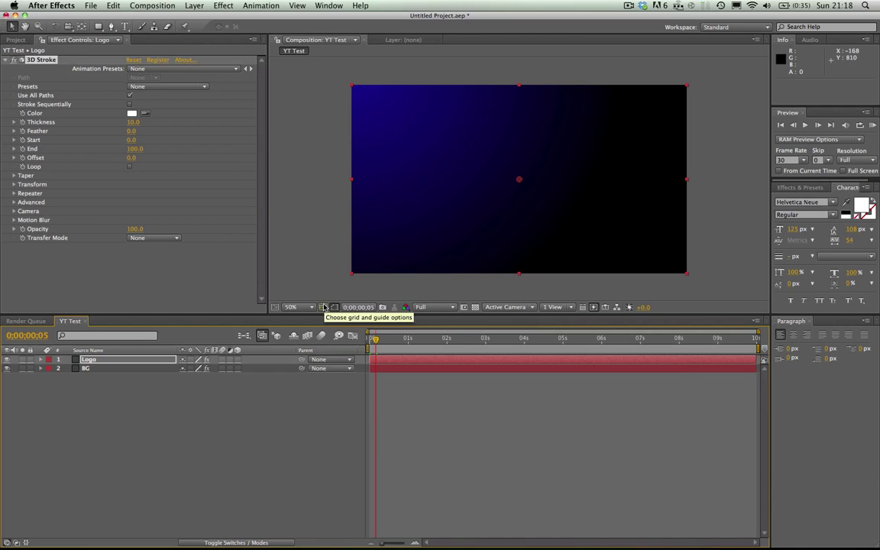
{"action": "left_click", "coordinate": [27, 140]}
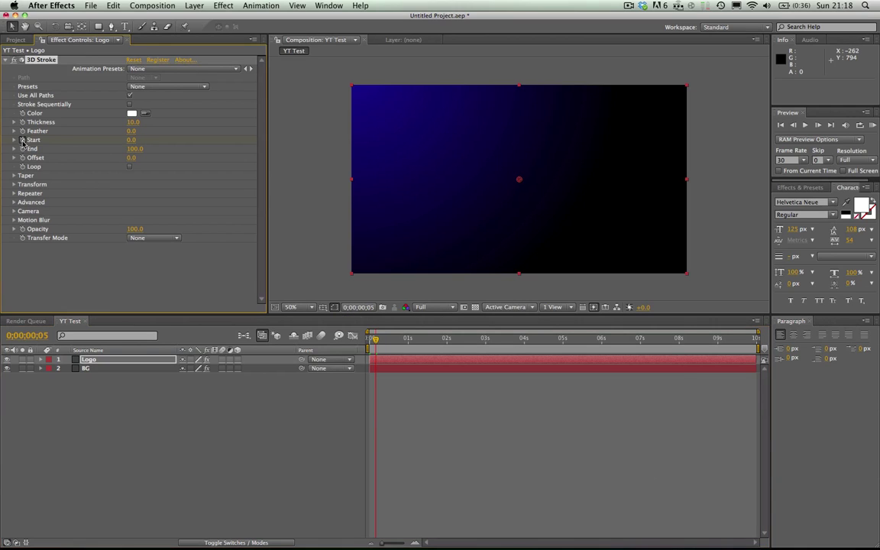
{"action": "left_click_drag", "start_coordinate": [130, 142], "coordinate": [237, 139]}
{"action": "left_click_drag", "start_coordinate": [135, 143], "coordinate": [98, 142]}
{"action": "left_click", "coordinate": [159, 415]}
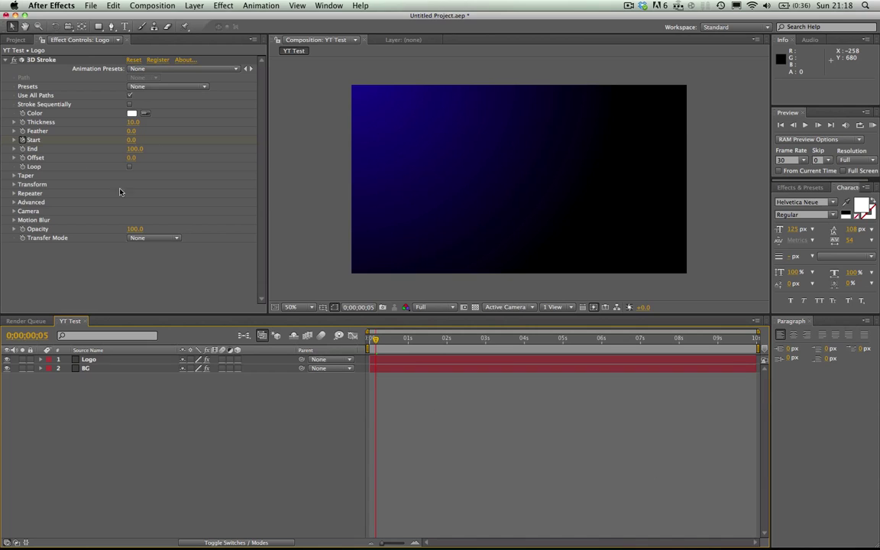
Use the Basic Circle preset, thickness 5.0, and keyframe Start at 100 to hide the circle
{"action": "left_click", "coordinate": [186, 92]}
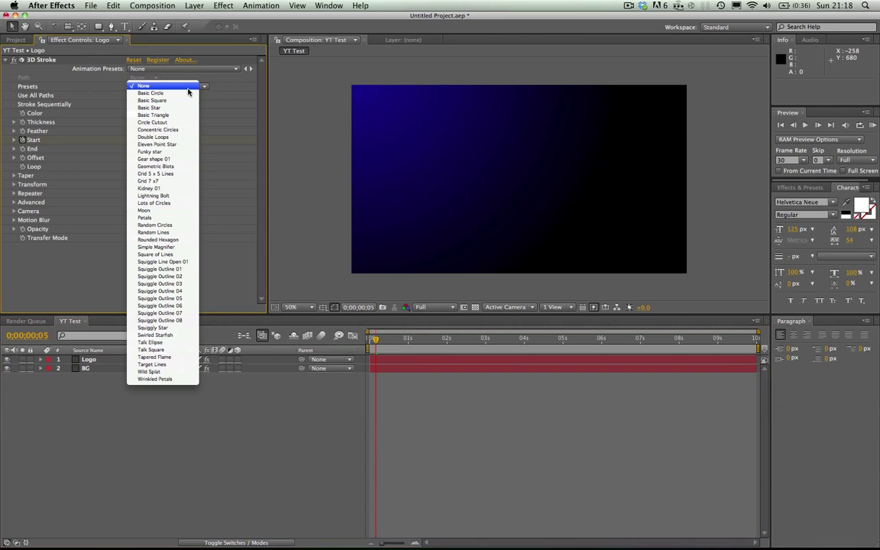
{"action": "left_click", "coordinate": [164, 95]}
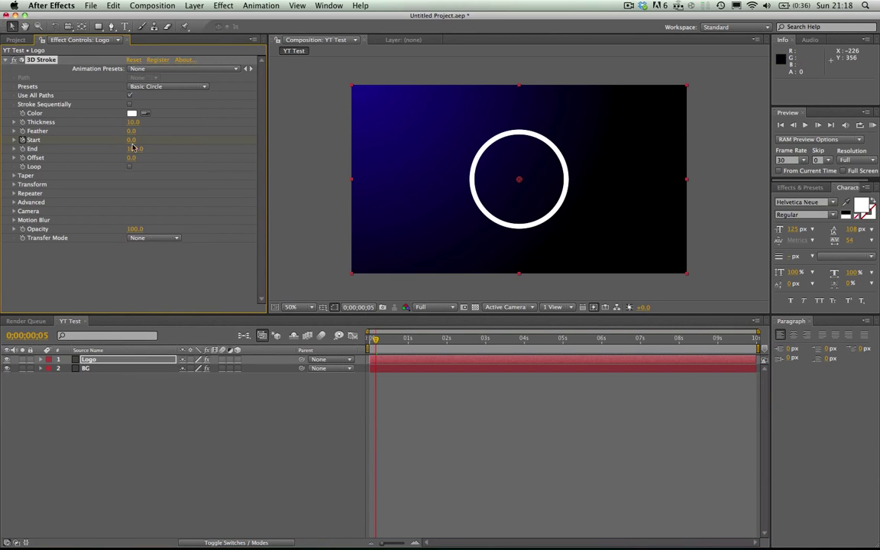
{"action": "left_click_drag", "start_coordinate": [131, 123], "coordinate": [110, 126]}
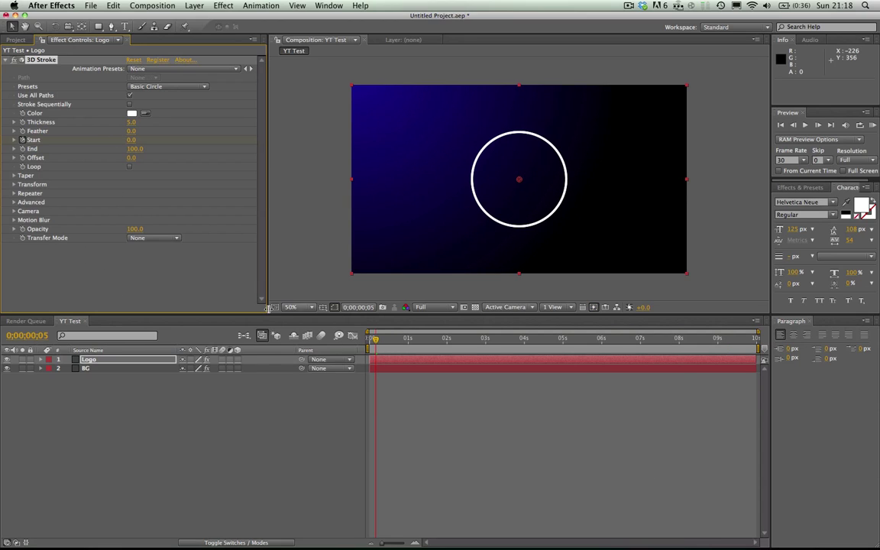
{"action": "left_click_drag", "start_coordinate": [130, 143], "coordinate": [229, 130]}
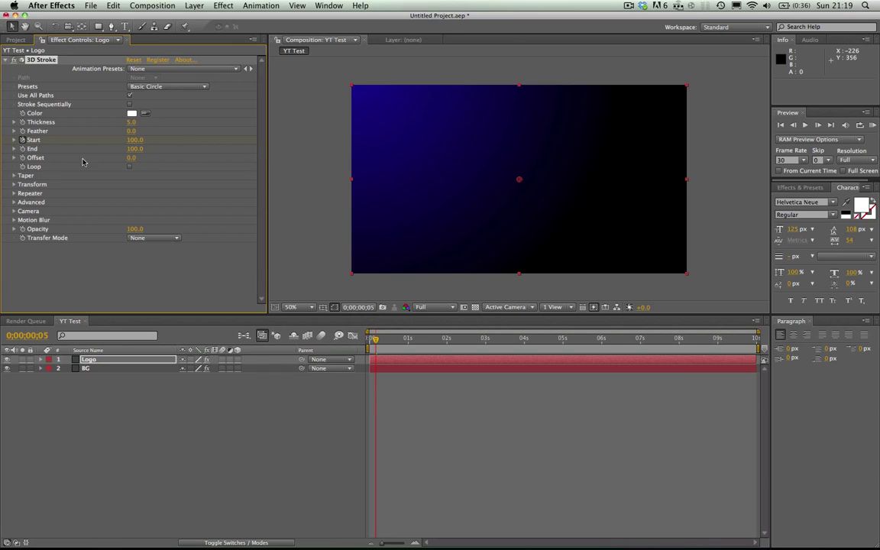
Keyframe Start to 0 at 1 second so the circle draws on, then begin a text layer inside it
{"action": "left_click_drag", "start_coordinate": [375, 339], "coordinate": [409, 337]}
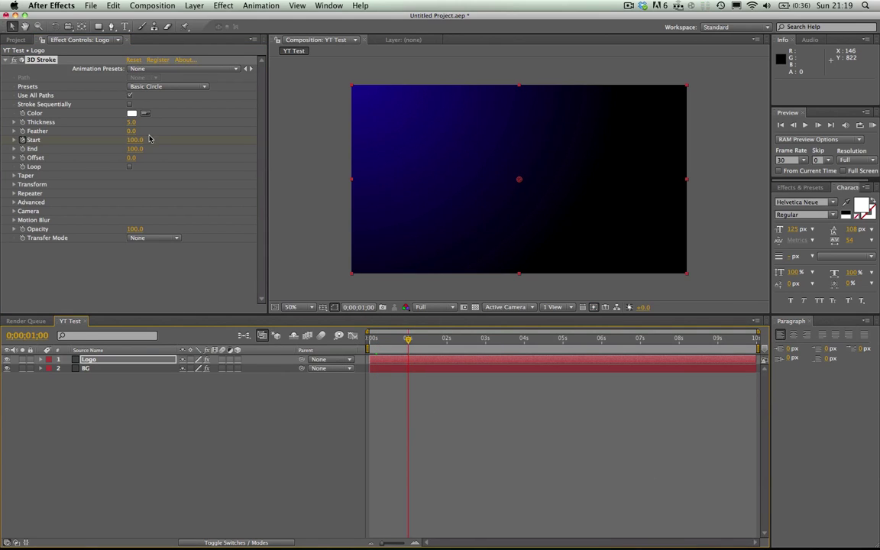
{"action": "mouse_move", "coordinate": [134, 140]}
{"action": "left_mouse_down"}
{"action": "mouse_move", "coordinate": [105, 172]}
{"action": "mouse_move", "coordinate": [163, 200]}
{"action": "left_mouse_up"}
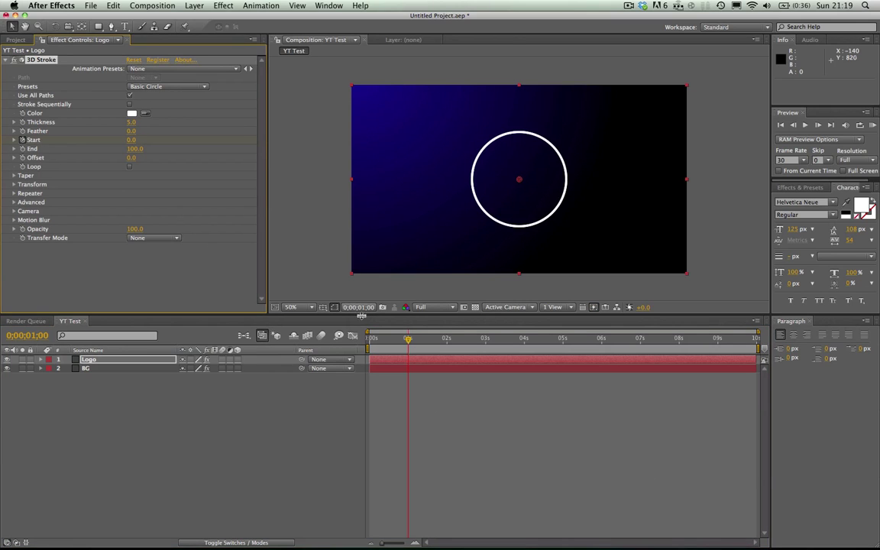
{"action": "key", "text": "Home"}
{"action": "left_click", "coordinate": [383, 339]}
{"action": "mouse_move", "coordinate": [383, 339]}
{"action": "left_mouse_down"}
{"action": "mouse_move", "coordinate": [410, 339]}
{"action": "mouse_move", "coordinate": [372, 338]}
{"action": "mouse_move", "coordinate": [407, 339]}
{"action": "mouse_move", "coordinate": [392, 338]}
{"action": "left_mouse_up"}
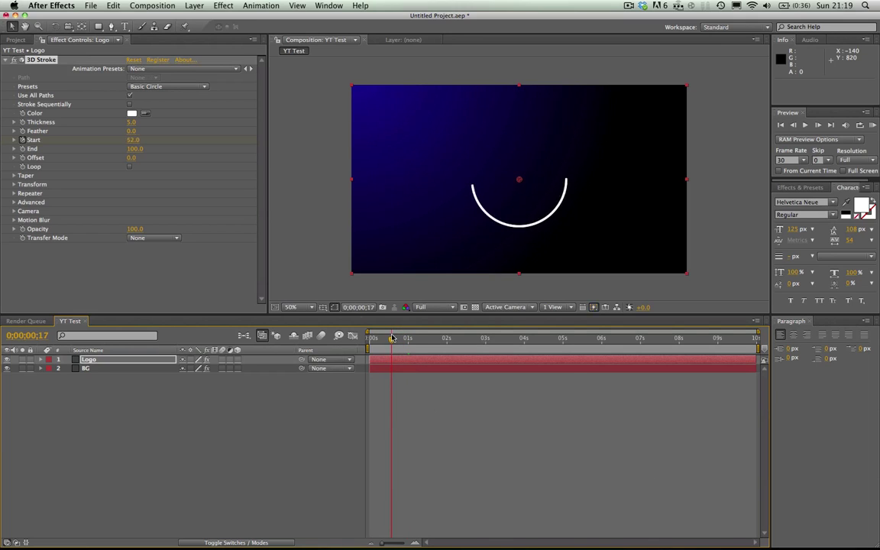
{"action": "left_click", "coordinate": [125, 27]}
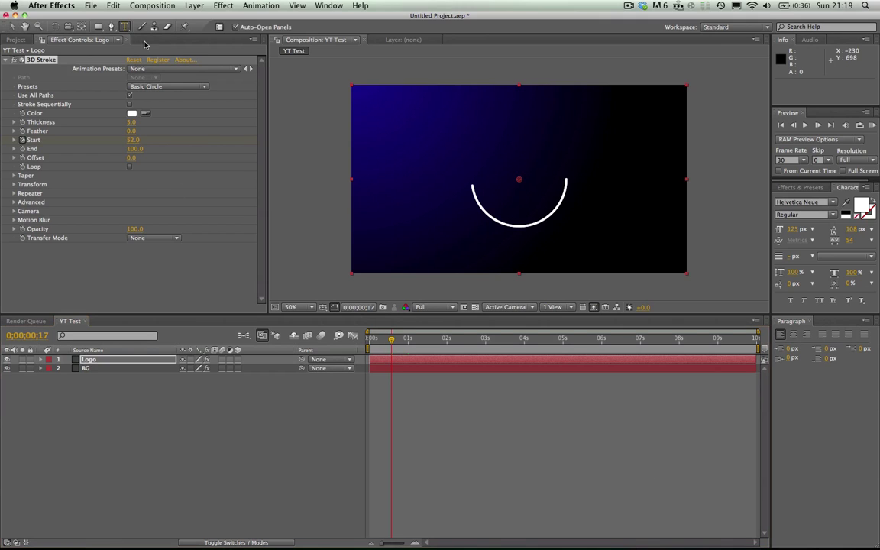
{"action": "left_click", "coordinate": [481, 190]}
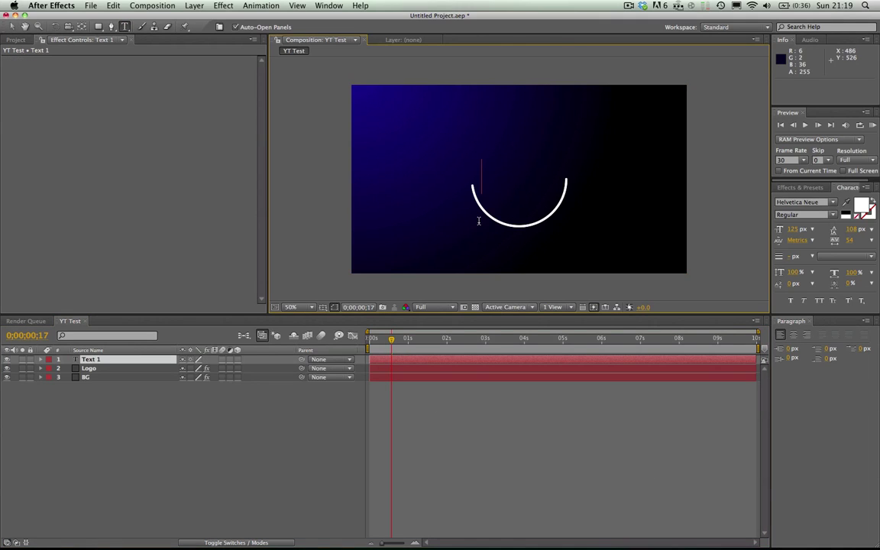
Type 'RG' and style it red GROBOLD at 145 px
{"action": "type", "text": "RG"}
{"action": "key", "text": "super+a"}
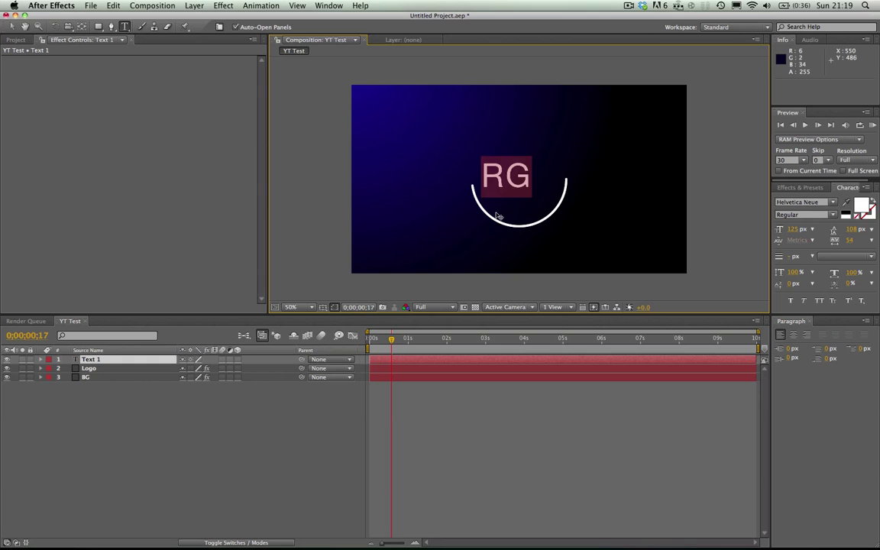
{"action": "left_click", "coordinate": [797, 202]}
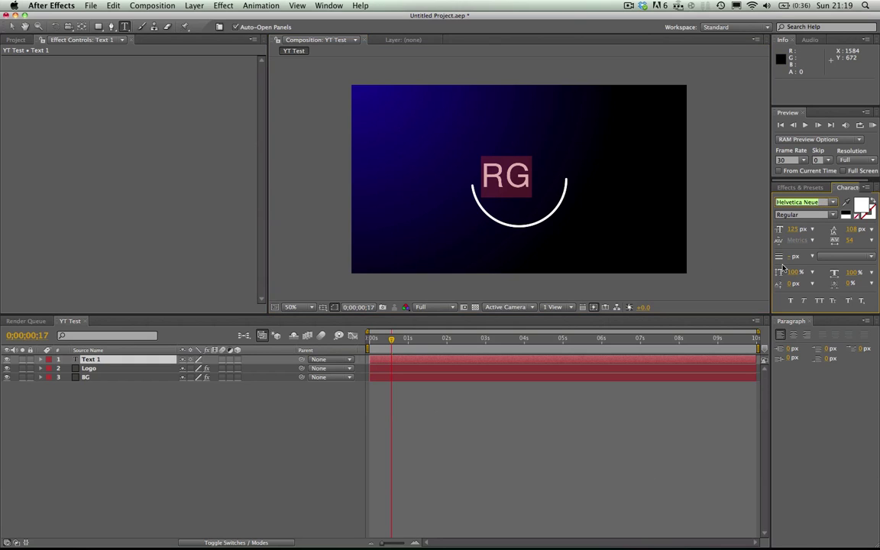
{"action": "left_click", "coordinate": [832, 202]}
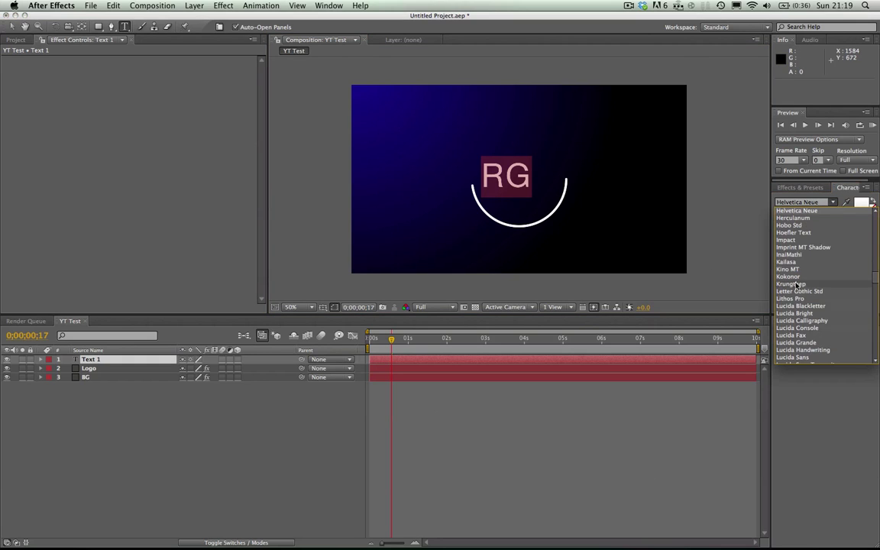
{"action": "scroll", "coordinate": [789, 222], "scroll_direction": "up", "scroll_amount": 3}
{"action": "left_click", "coordinate": [789, 215]}
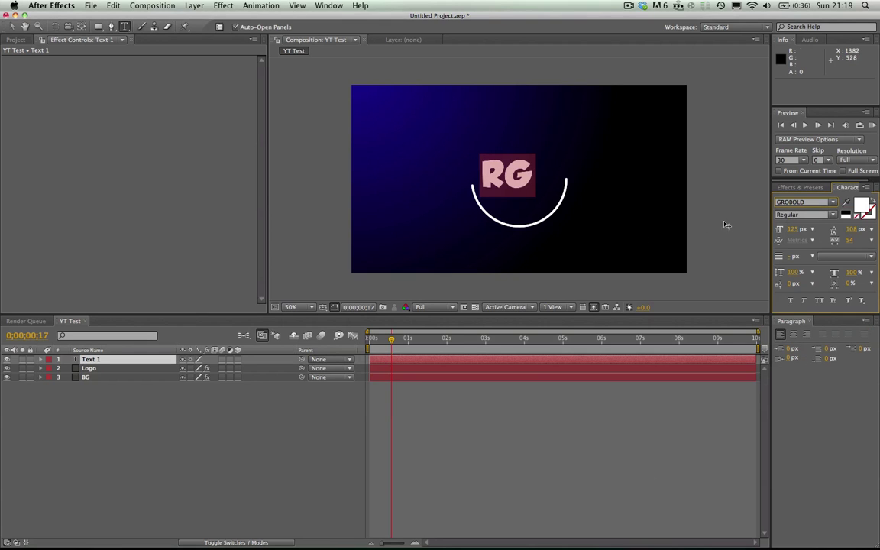
{"action": "left_click", "coordinate": [859, 206]}
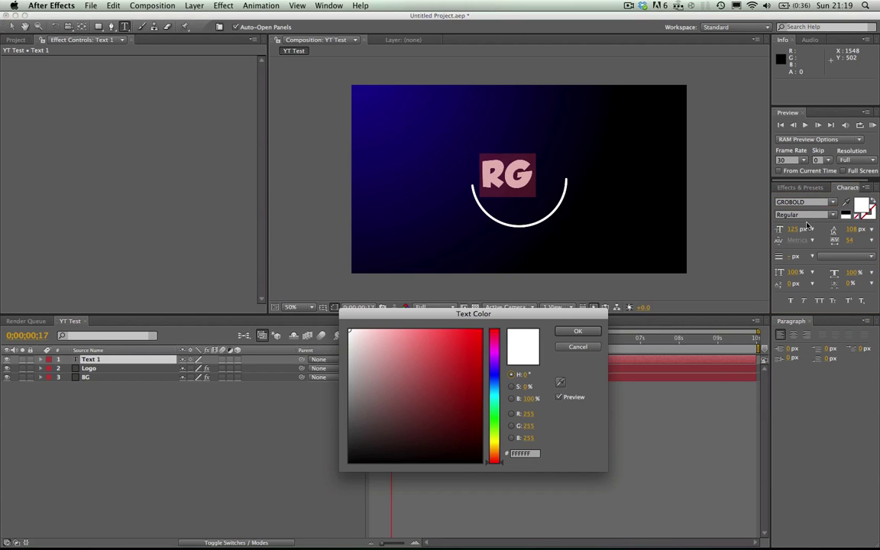
{"action": "left_click", "coordinate": [475, 362]}
{"action": "left_click", "coordinate": [577, 330]}
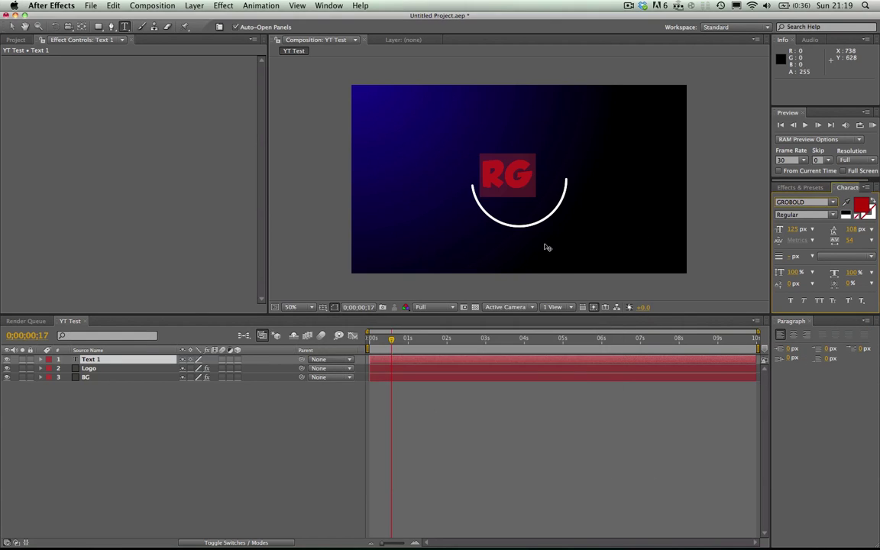
{"action": "left_click_drag", "start_coordinate": [607, 191], "coordinate": [620, 200]}
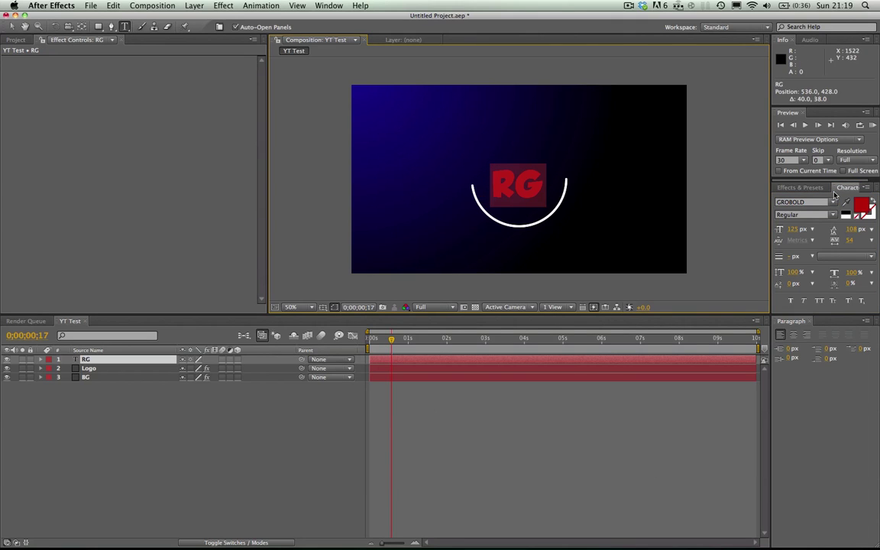
{"action": "left_click_drag", "start_coordinate": [794, 229], "coordinate": [810, 229]}
{"action": "key", "text": "KP_Enter"}
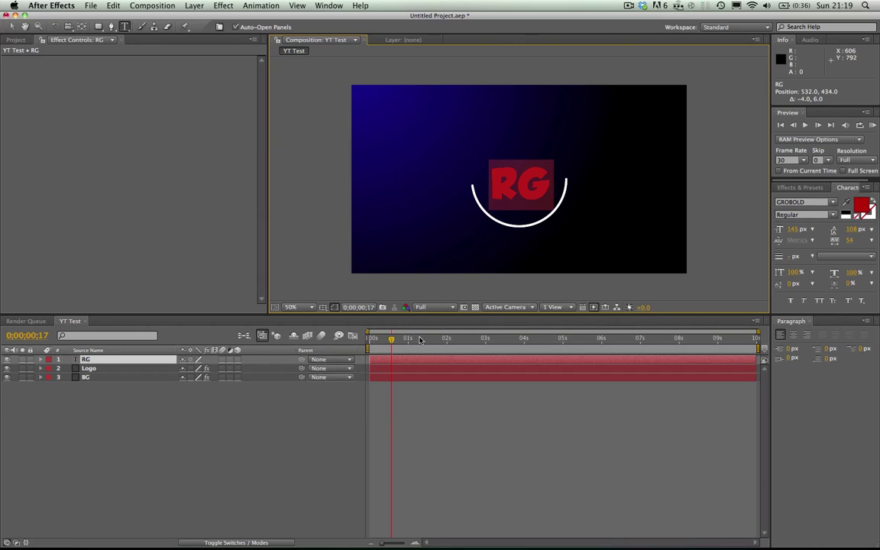
Remove the stray empty text layer and centre RG inside the white circle
{"action": "left_click", "coordinate": [419, 339]}
{"action": "left_click", "coordinate": [600, 206]}
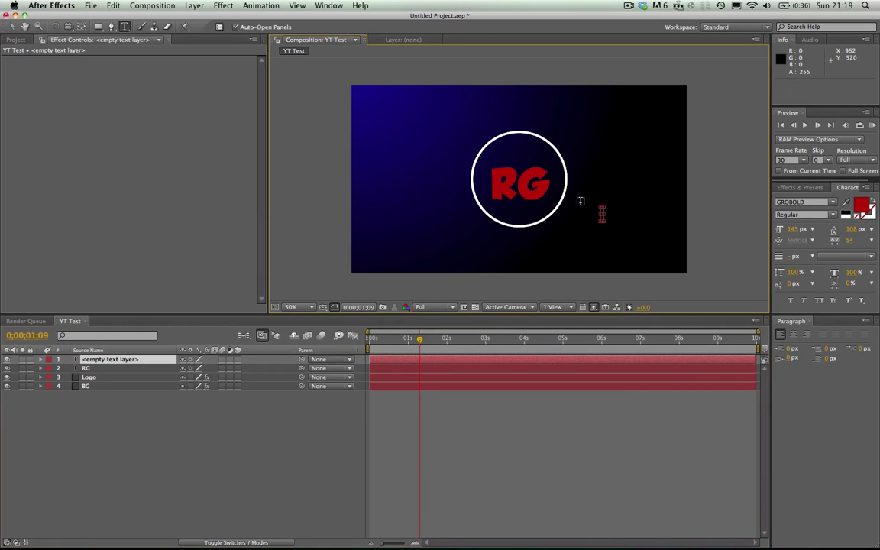
{"action": "key", "text": "Escape"}
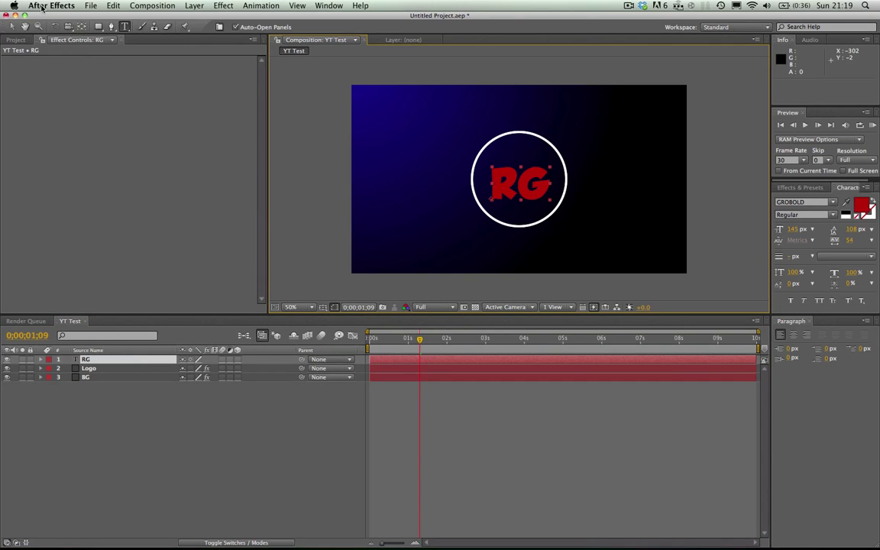
{"action": "left_click", "coordinate": [12, 26]}
{"action": "mouse_move", "coordinate": [523, 192]}
{"action": "left_mouse_down"}
{"action": "mouse_move", "coordinate": [519, 176]}
{"action": "mouse_move", "coordinate": [510, 199]}
{"action": "left_mouse_up"}
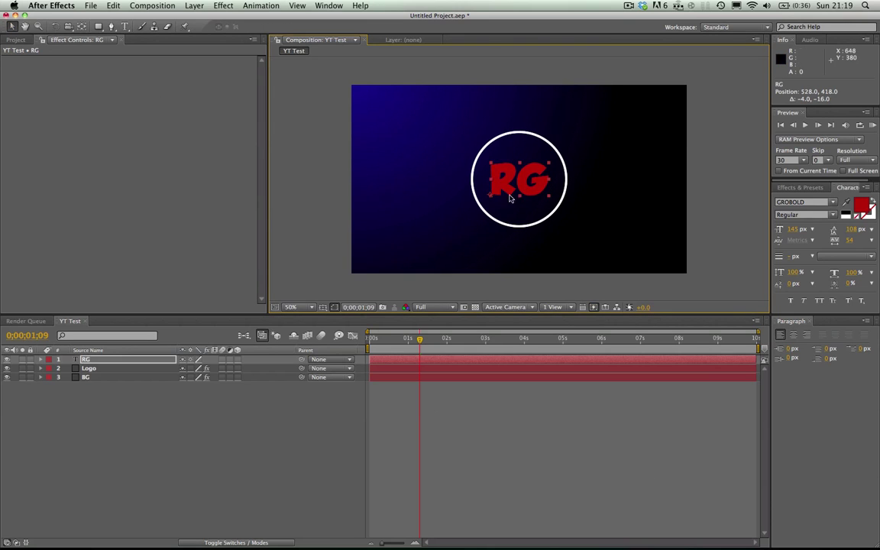
{"action": "left_click", "coordinate": [304, 218]}
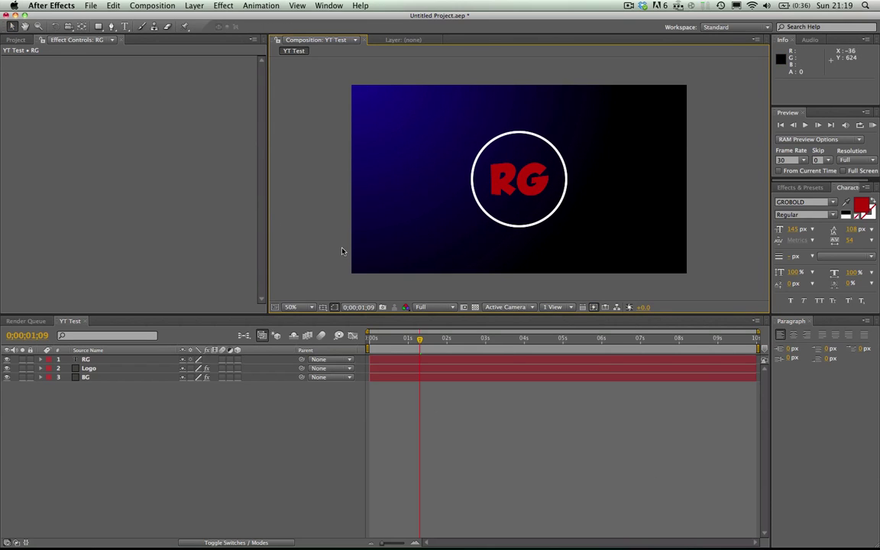
Keyframe RG's Opacity from 0% at frame 17 to 100% at 1 second, then preview
{"action": "left_click", "coordinate": [387, 339]}
{"action": "mouse_move", "coordinate": [387, 340]}
{"action": "left_mouse_down"}
{"action": "mouse_move", "coordinate": [399, 341]}
{"action": "mouse_move", "coordinate": [374, 341]}
{"action": "mouse_move", "coordinate": [391, 341]}
{"action": "left_mouse_up"}
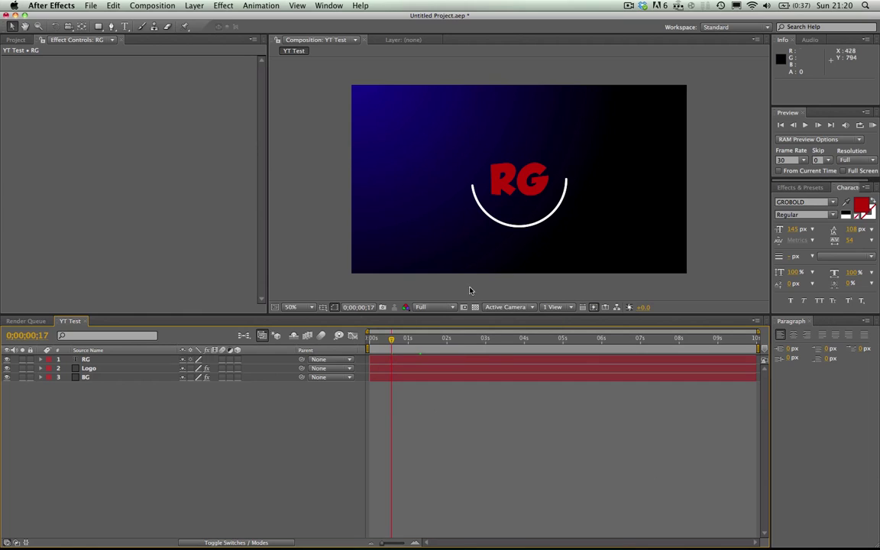
{"action": "left_click", "coordinate": [99, 359]}
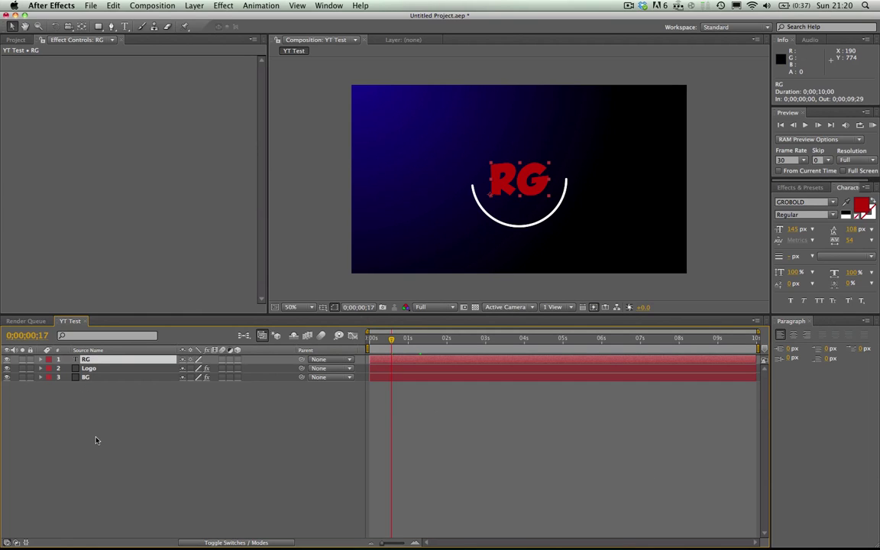
{"action": "key", "text": "t"}
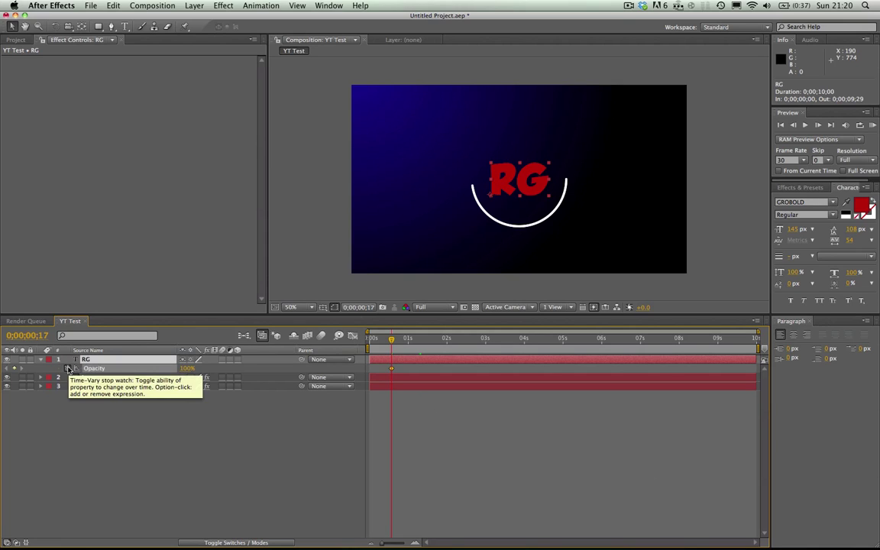
{"action": "left_click", "coordinate": [67, 368]}
{"action": "left_click_drag", "start_coordinate": [187, 368], "coordinate": [114, 369]}
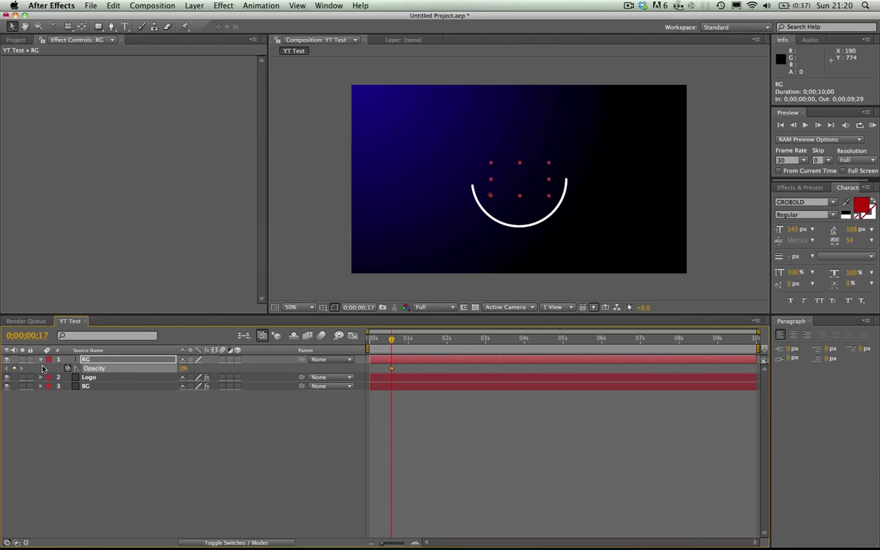
{"action": "left_click", "coordinate": [407, 341]}
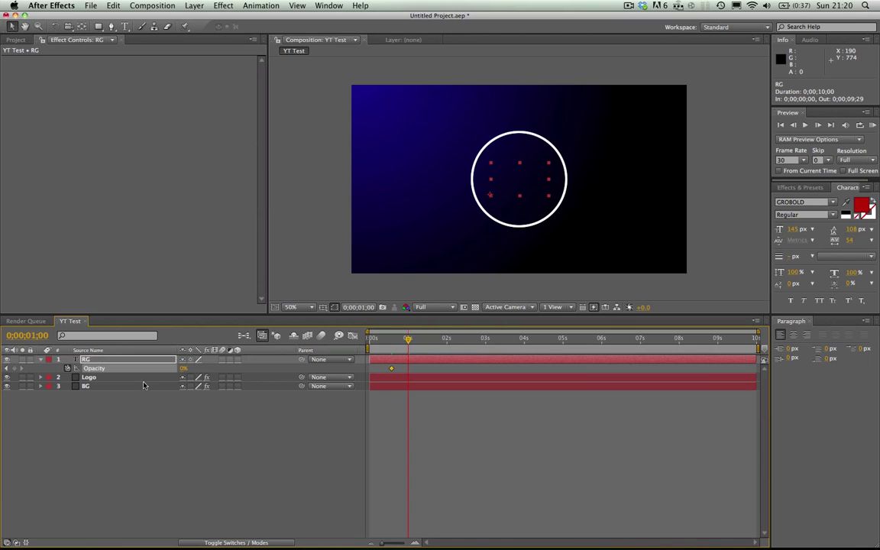
{"action": "left_click_drag", "start_coordinate": [184, 368], "coordinate": [345, 369]}
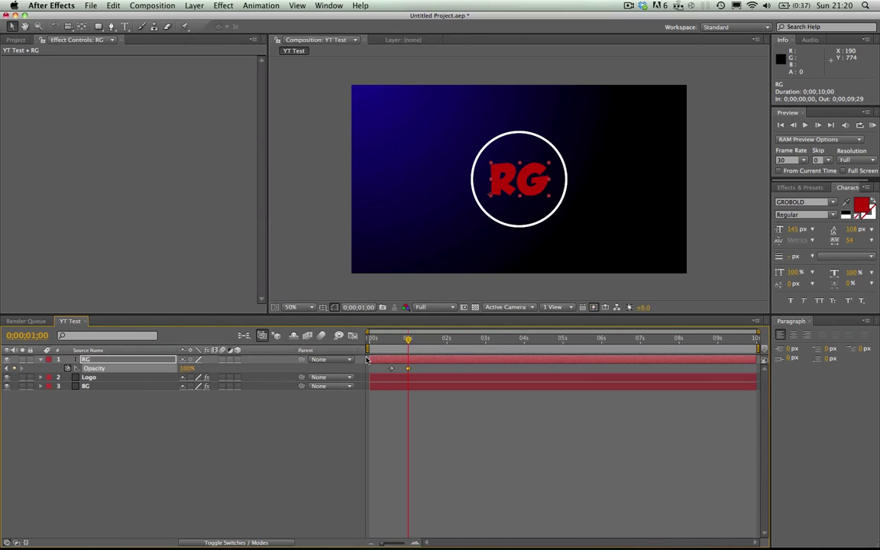
{"action": "left_click_drag", "start_coordinate": [376, 342], "coordinate": [413, 337]}
{"action": "left_click", "coordinate": [400, 414]}
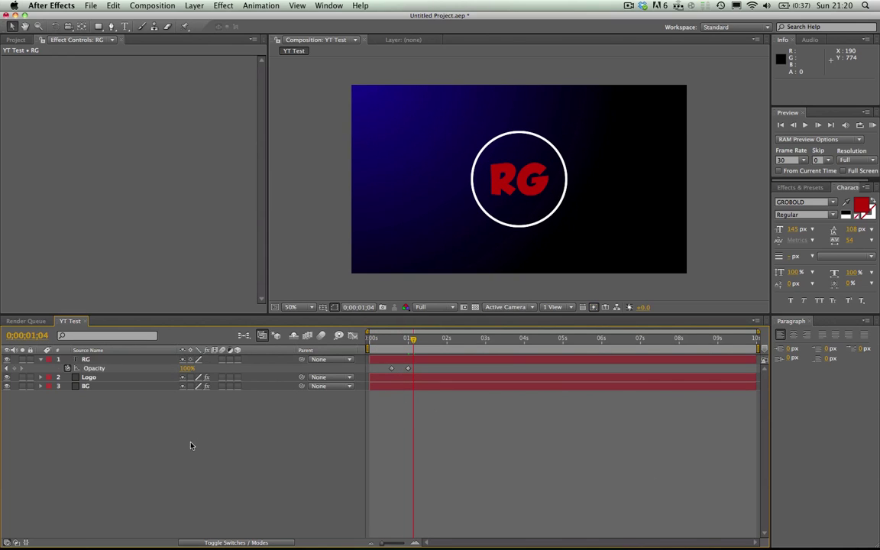
{"action": "left_click", "coordinate": [41, 360]}
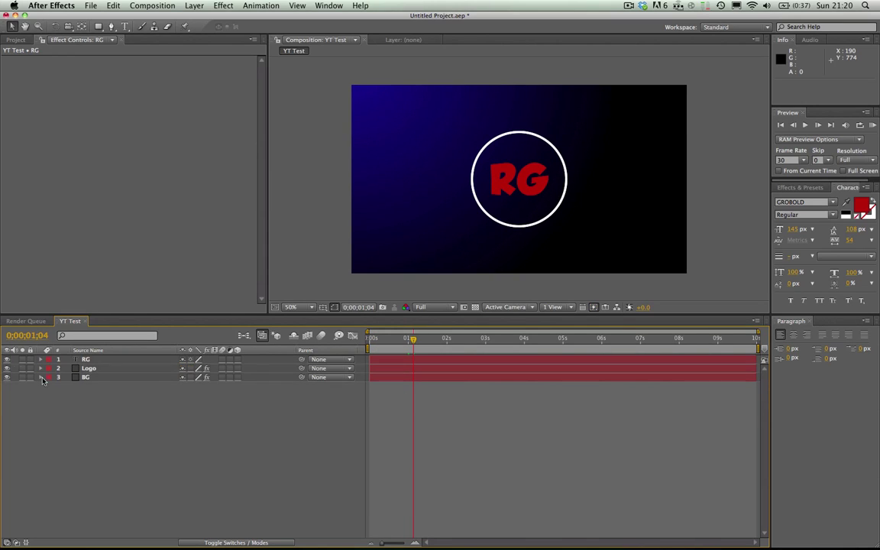
Add Position keyframes at 0;00;01;10 to the Logo and RG layers, keeping them centred at 640,360 and 528,418
{"action": "left_click", "coordinate": [90, 368]}
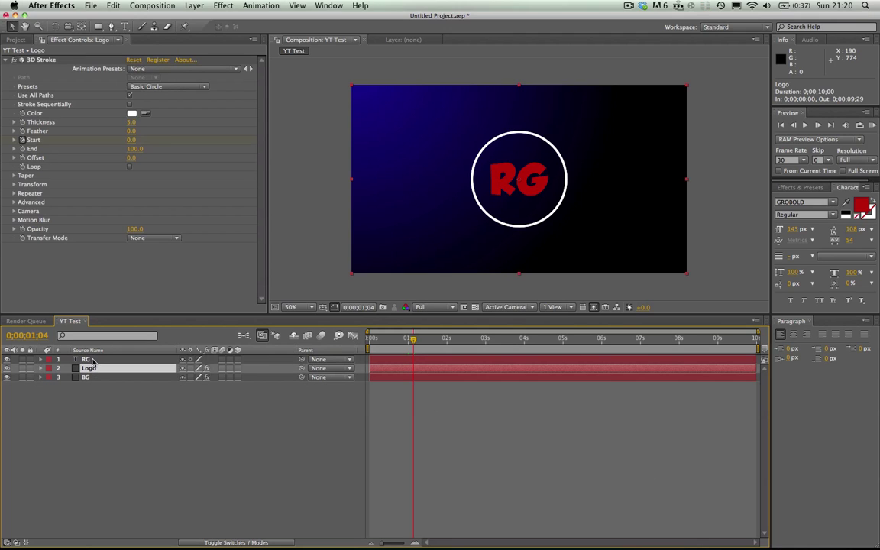
{"action": "left_click", "coordinate": [92, 359], "text": "shift"}
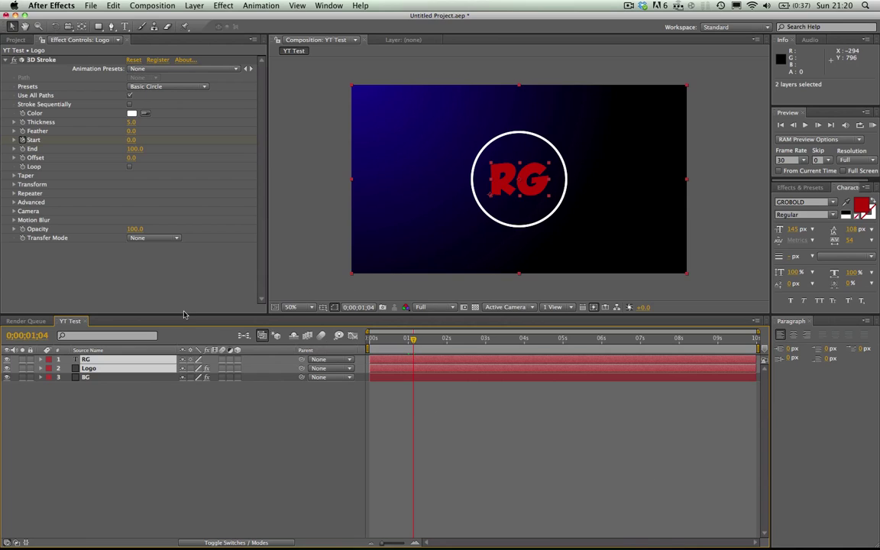
{"action": "key", "text": "p"}
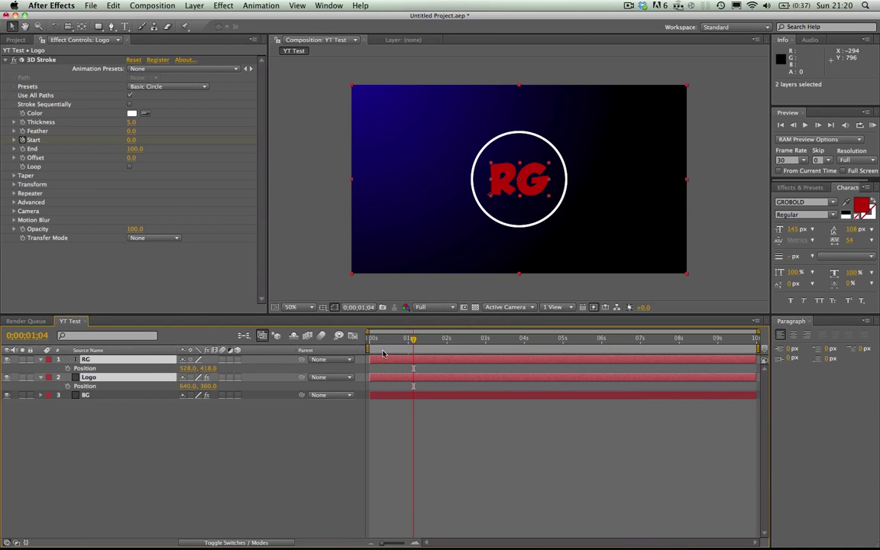
{"action": "left_click_drag", "start_coordinate": [413, 341], "coordinate": [421, 341]}
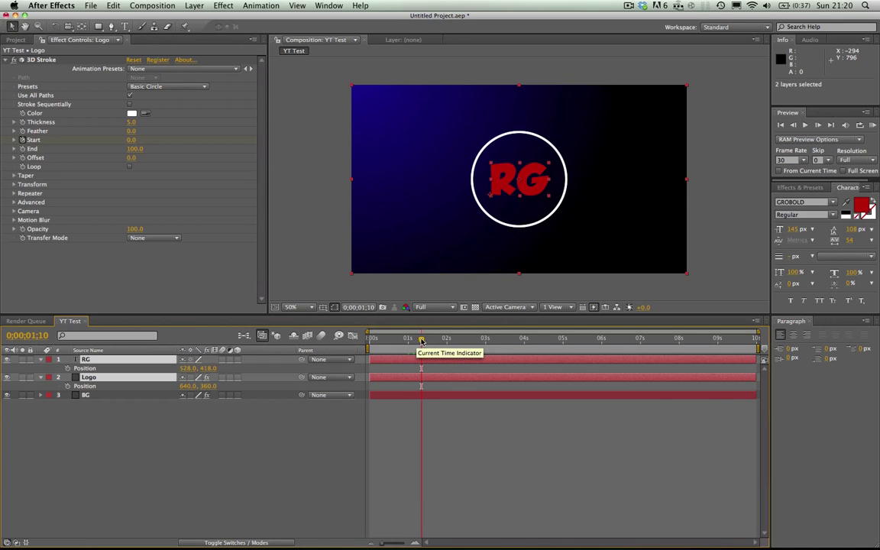
{"action": "left_click", "coordinate": [67, 368]}
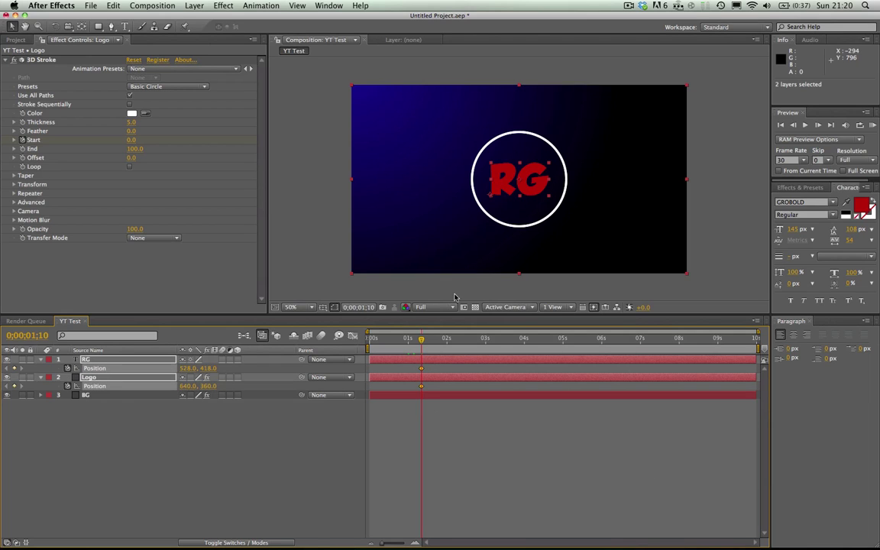
{"action": "left_click_drag", "start_coordinate": [620, 245], "coordinate": [523, 216]}
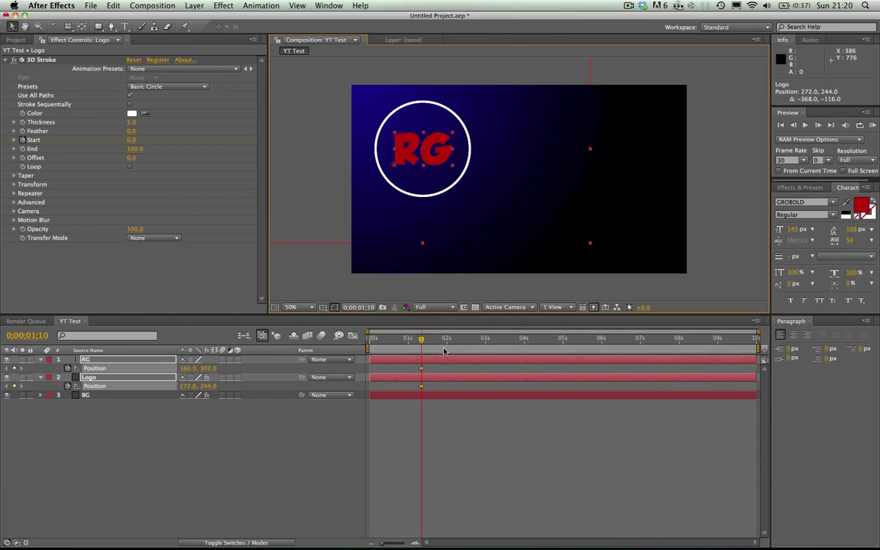
{"action": "key", "text": "super+z"}
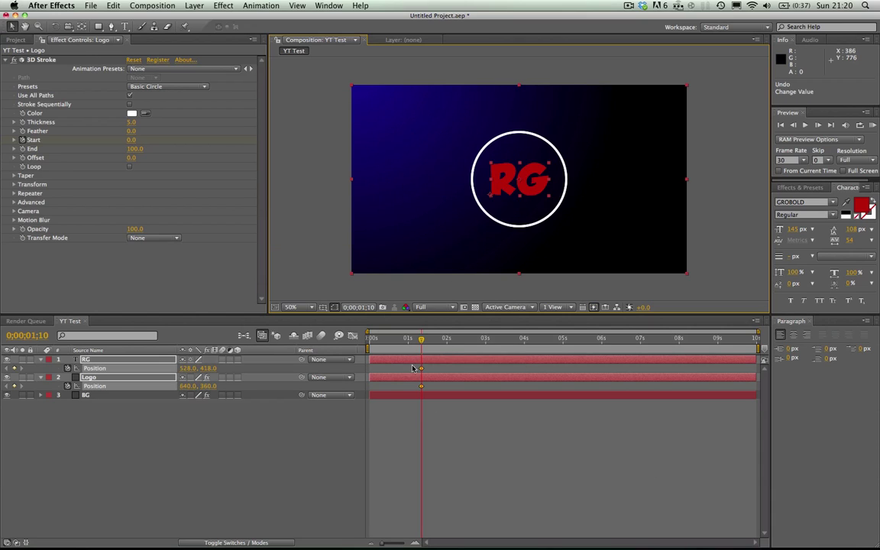
{"action": "left_click", "coordinate": [448, 342]}
At 0;00;02;00, move the circle and RG text to the top-left (256,224 and 144,282), then scrub to preview
{"action": "mouse_move", "coordinate": [447, 342]}
{"action": "left_mouse_down"}
{"action": "mouse_move", "coordinate": [477, 342]}
{"action": "mouse_move", "coordinate": [447, 338]}
{"action": "left_mouse_up"}
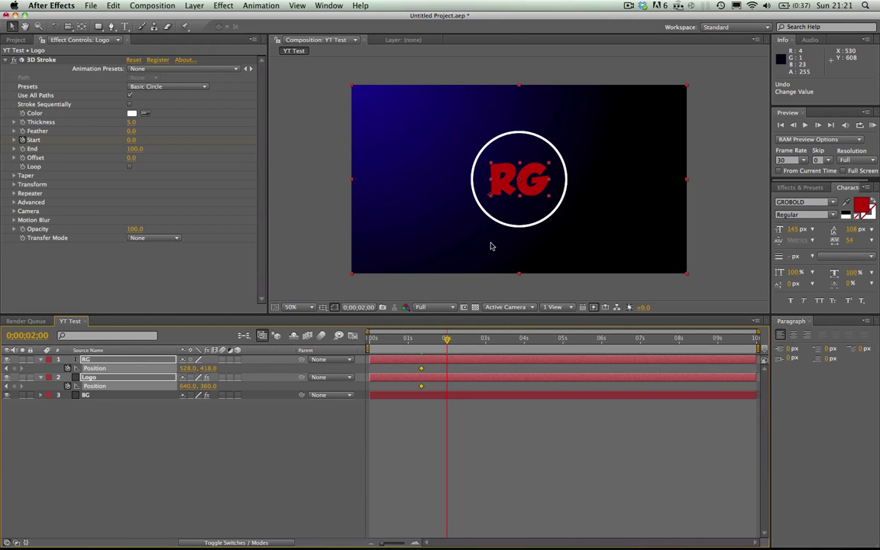
{"action": "left_click_drag", "start_coordinate": [479, 239], "coordinate": [390, 206]}
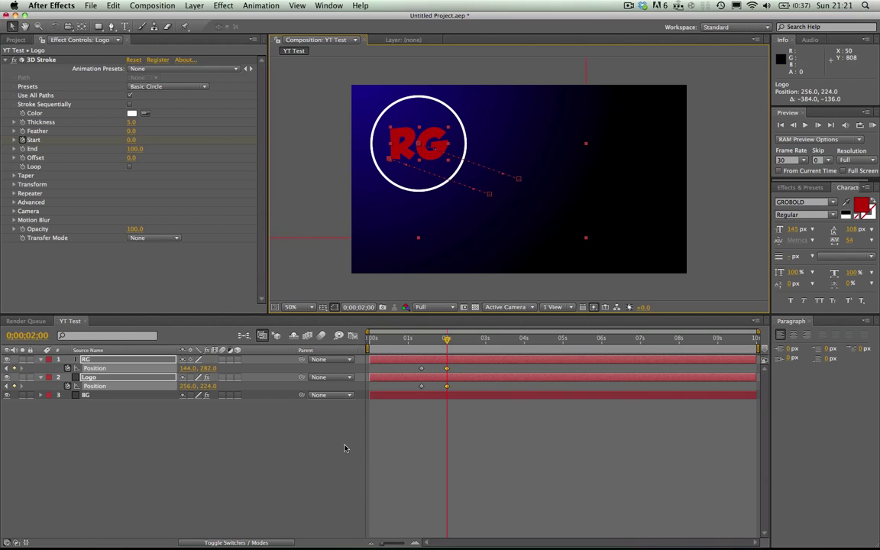
{"action": "left_click", "coordinate": [292, 433]}
{"action": "left_click_drag", "start_coordinate": [371, 340], "coordinate": [451, 345]}
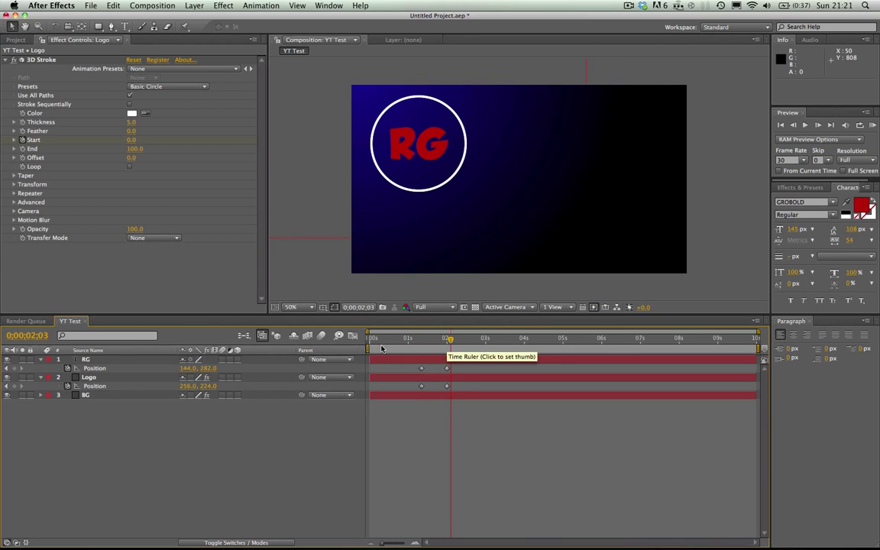
{"action": "left_click", "coordinate": [872, 127]}
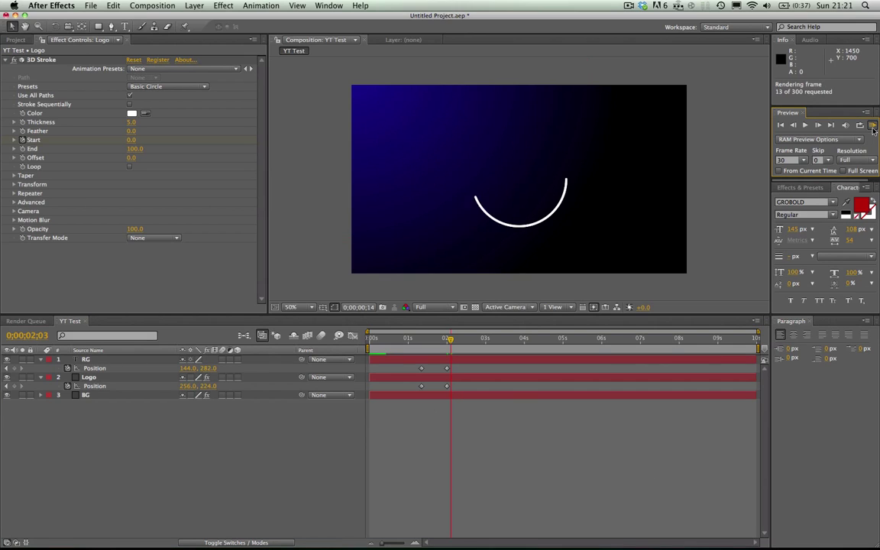
{"action": "key", "text": "space"}
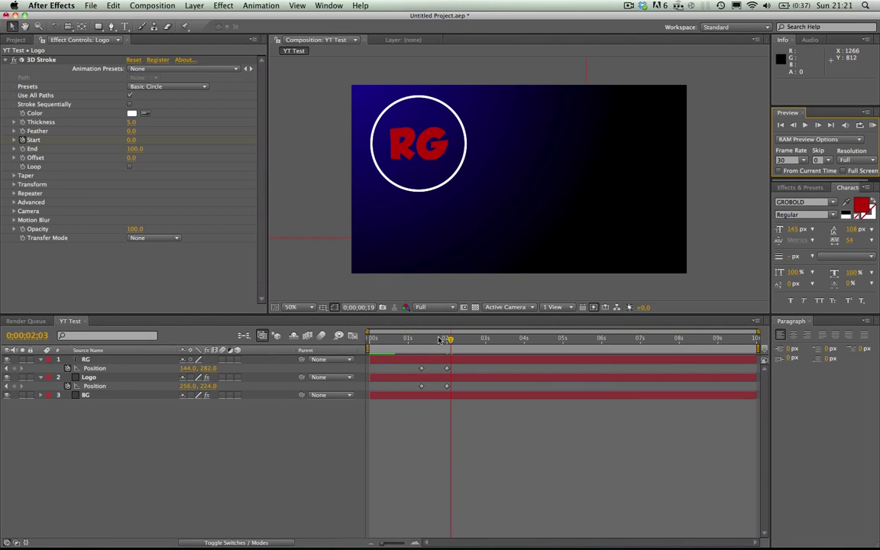
{"action": "left_click_drag", "start_coordinate": [379, 349], "coordinate": [449, 346]}
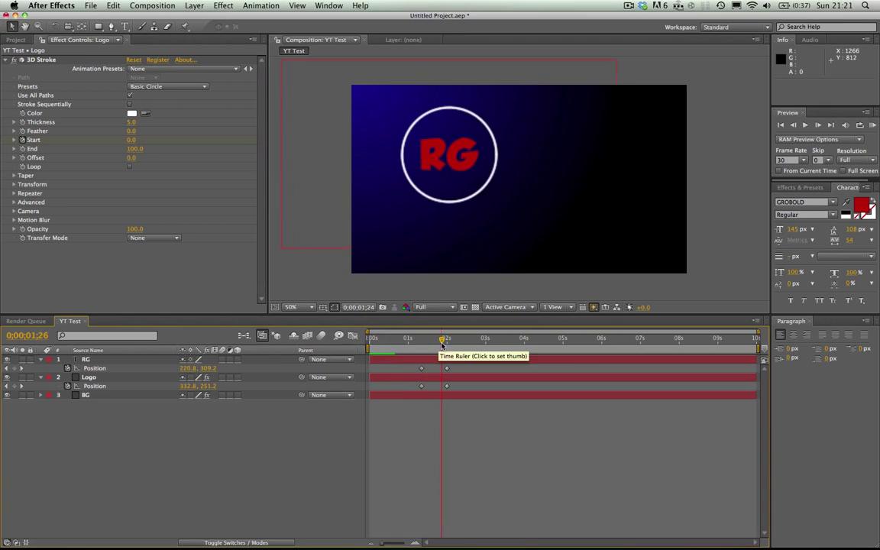